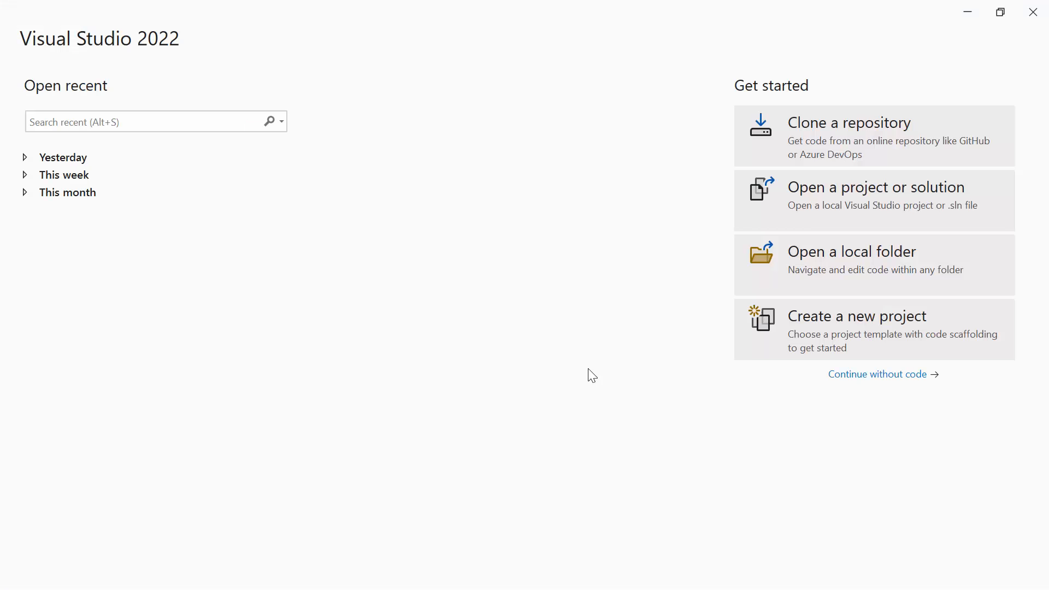
Start a Blazor Web App project named BlazorWebApp and continue to its additional settings.
{"action": "left_click", "coordinate": [899, 332]}
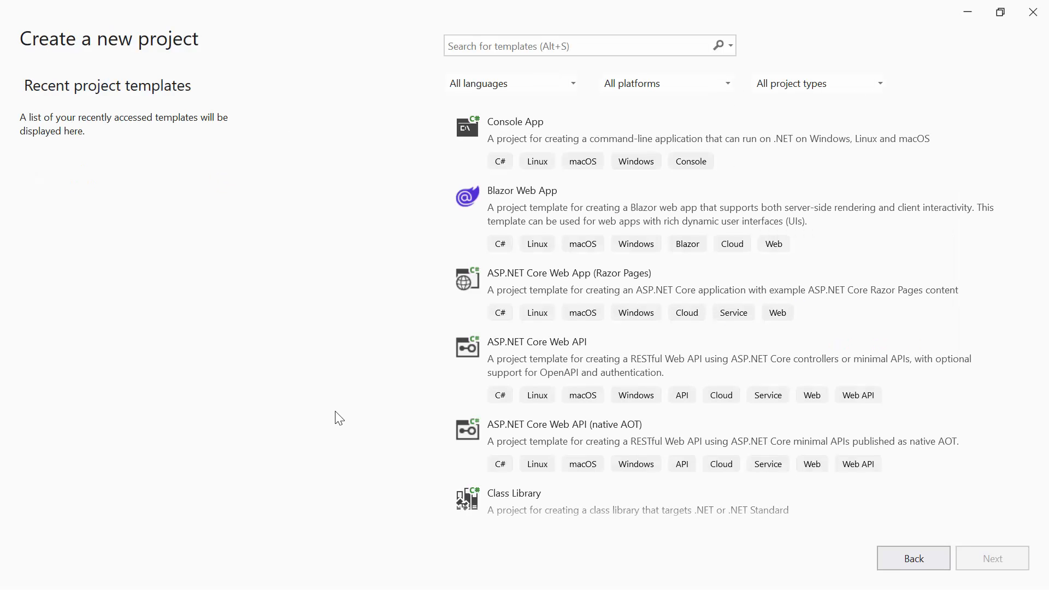
{"action": "left_click", "coordinate": [523, 225]}
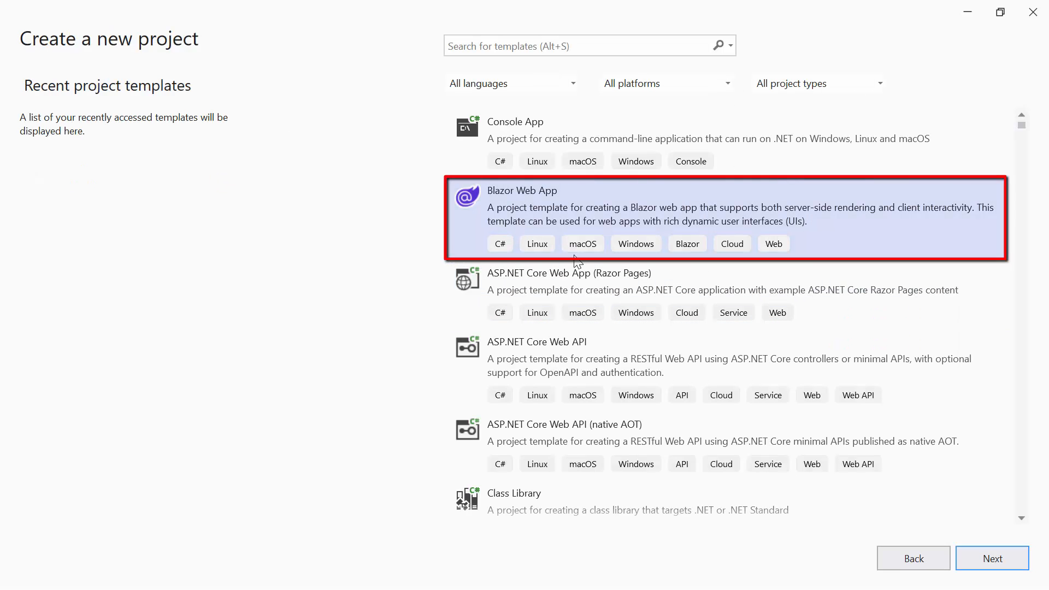
{"action": "left_click", "coordinate": [993, 559]}
{"action": "type", "text": "B"}
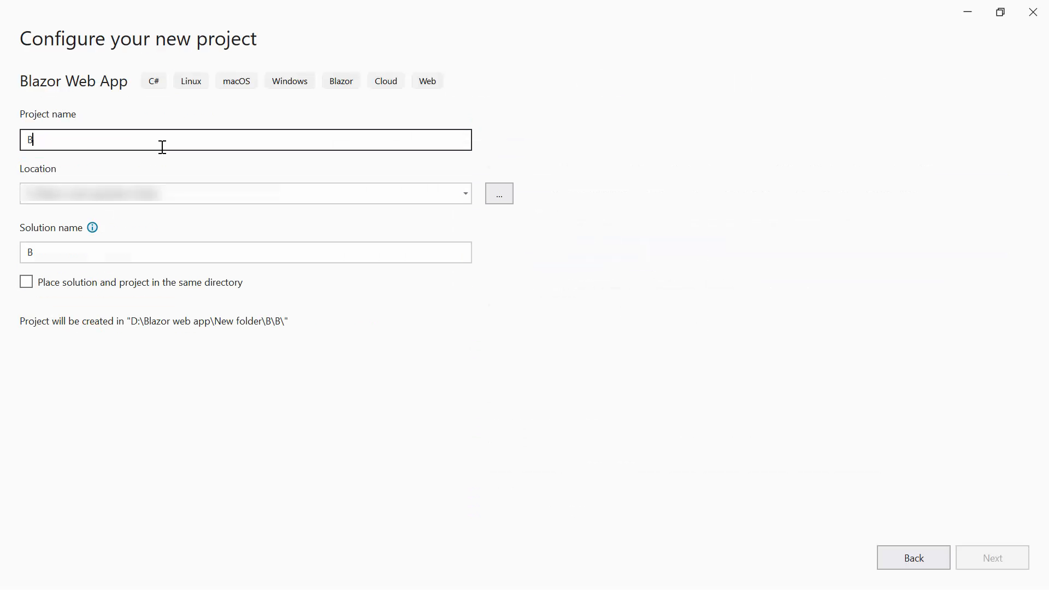
{"action": "type", "text": "lazorWebApp"}
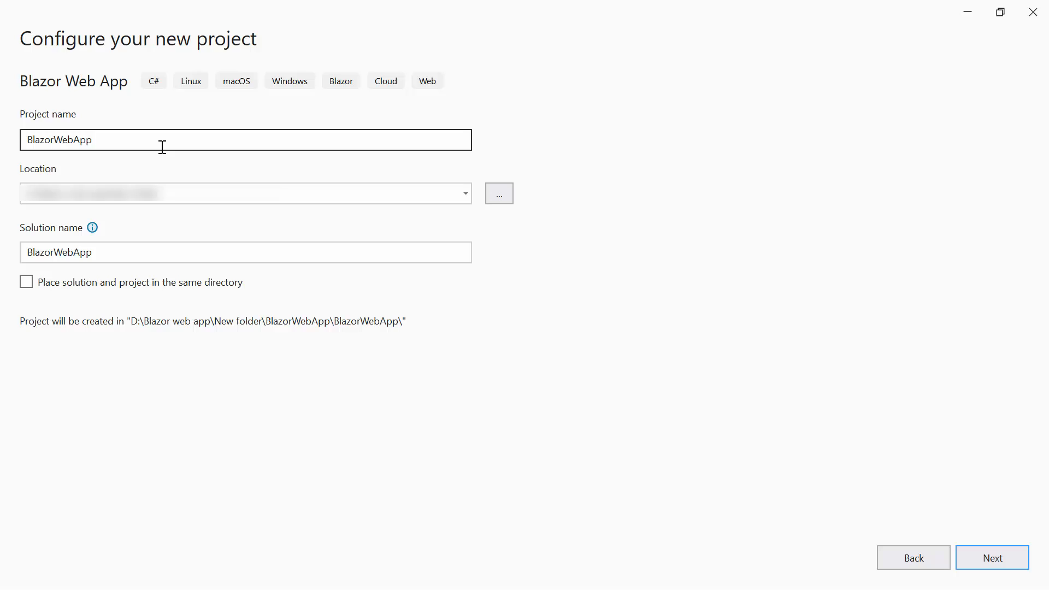
{"action": "left_click", "coordinate": [1011, 557]}
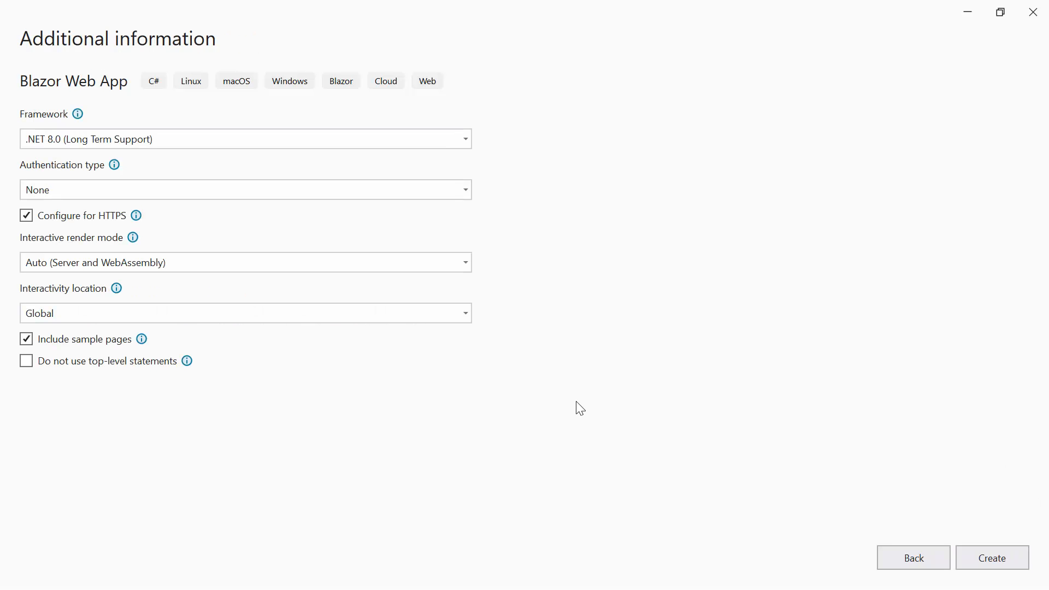
{"action": "left_click", "coordinate": [464, 146]}
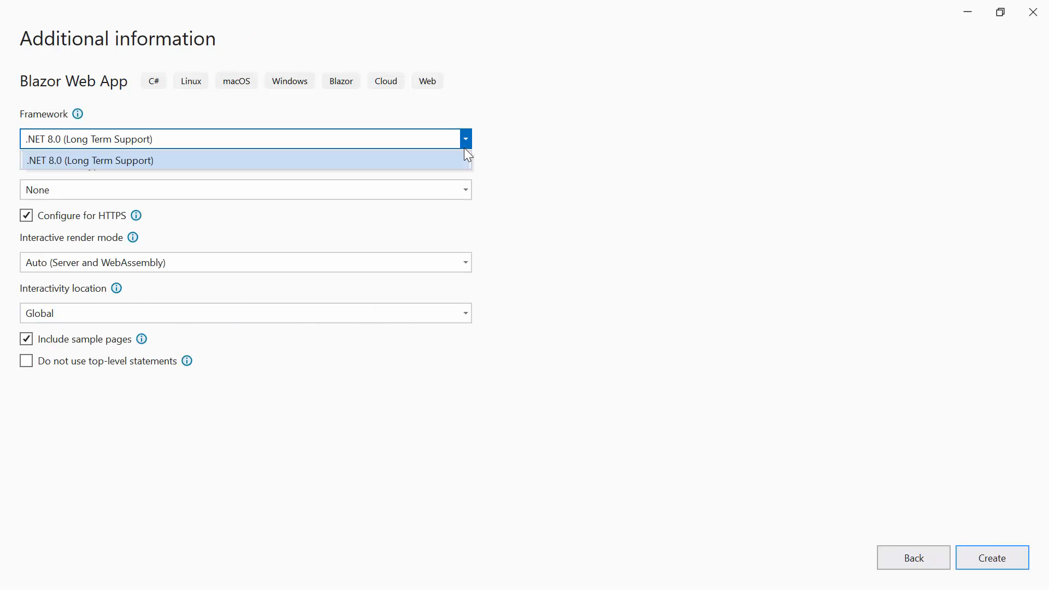
{"action": "left_click", "coordinate": [464, 148]}
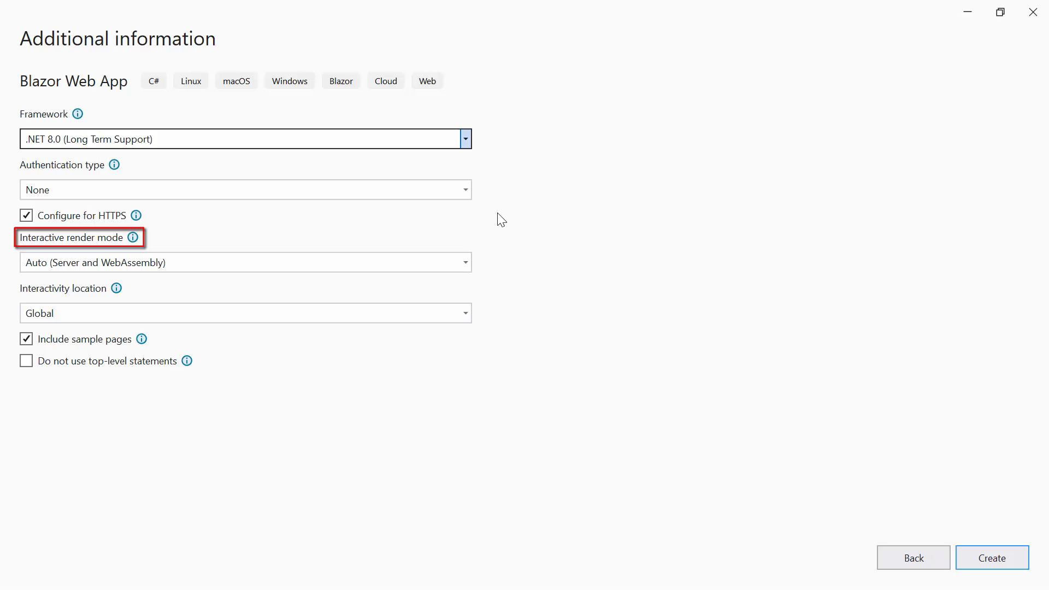
{"action": "left_click", "coordinate": [471, 268]}
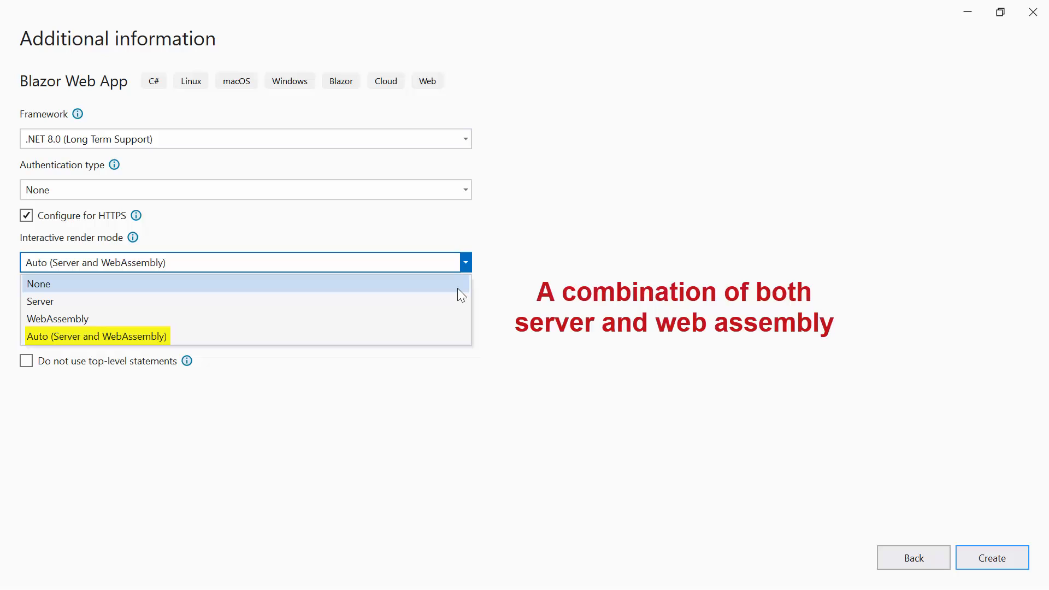
{"action": "key", "text": "Return"}
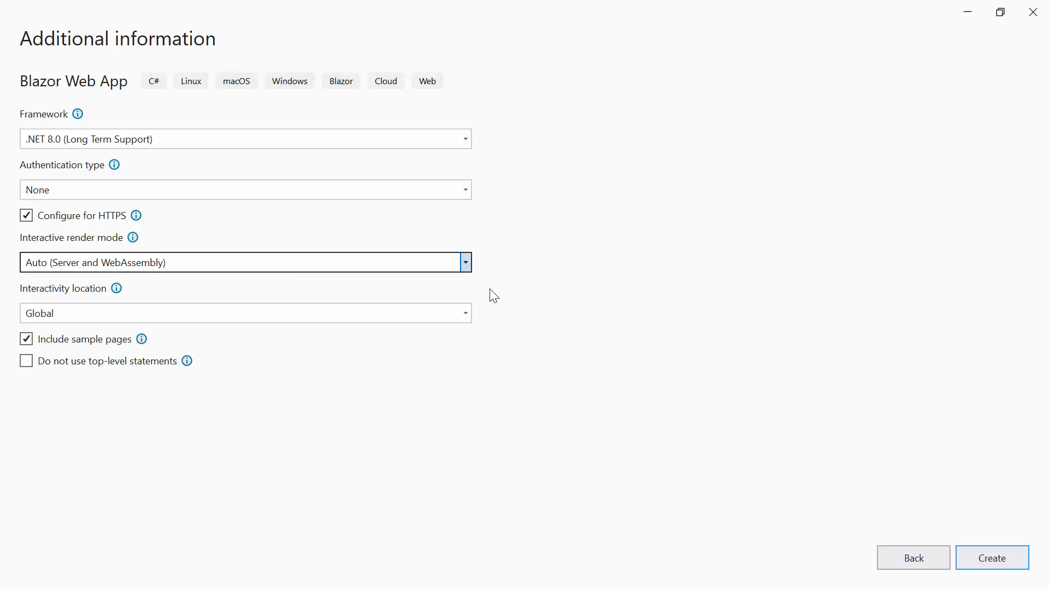
{"action": "left_click", "coordinate": [468, 314]}
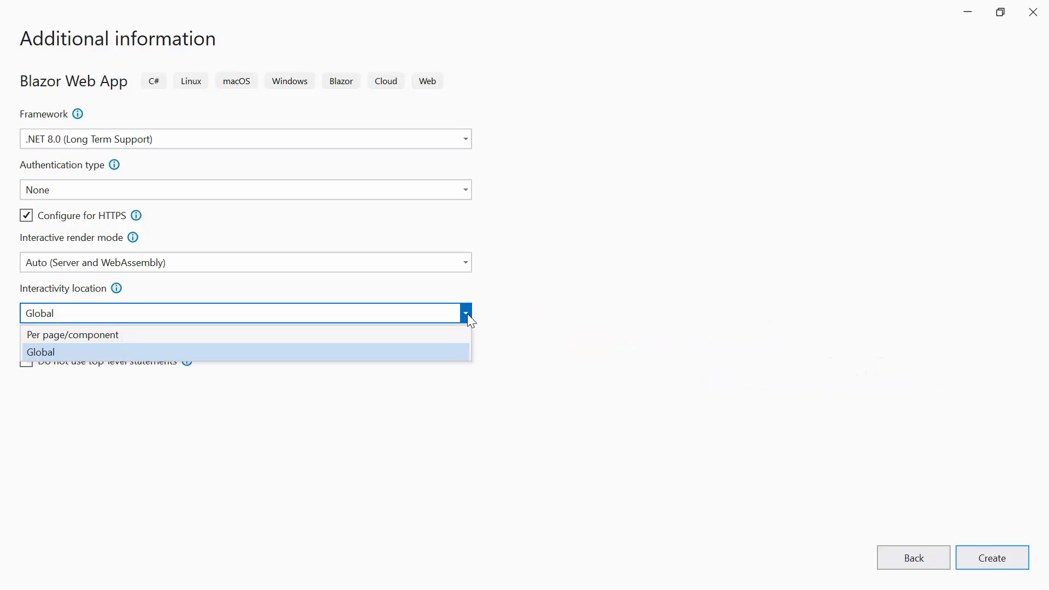
Try the Server and WebAssembly render modes, then settle on None.
{"action": "left_click", "coordinate": [471, 263]}
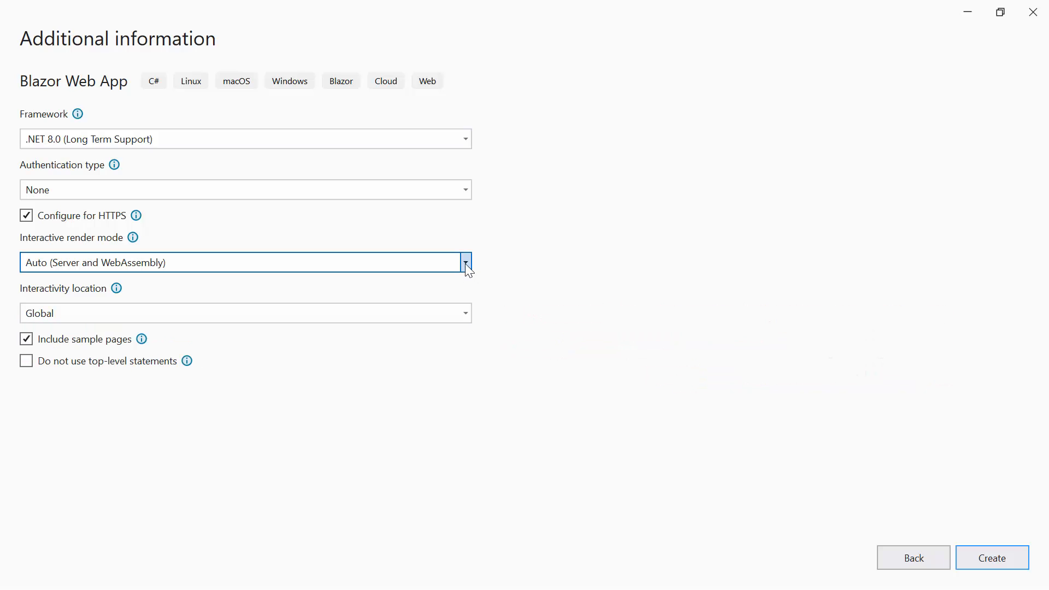
{"action": "left_click", "coordinate": [465, 263]}
{"action": "left_click", "coordinate": [460, 300]}
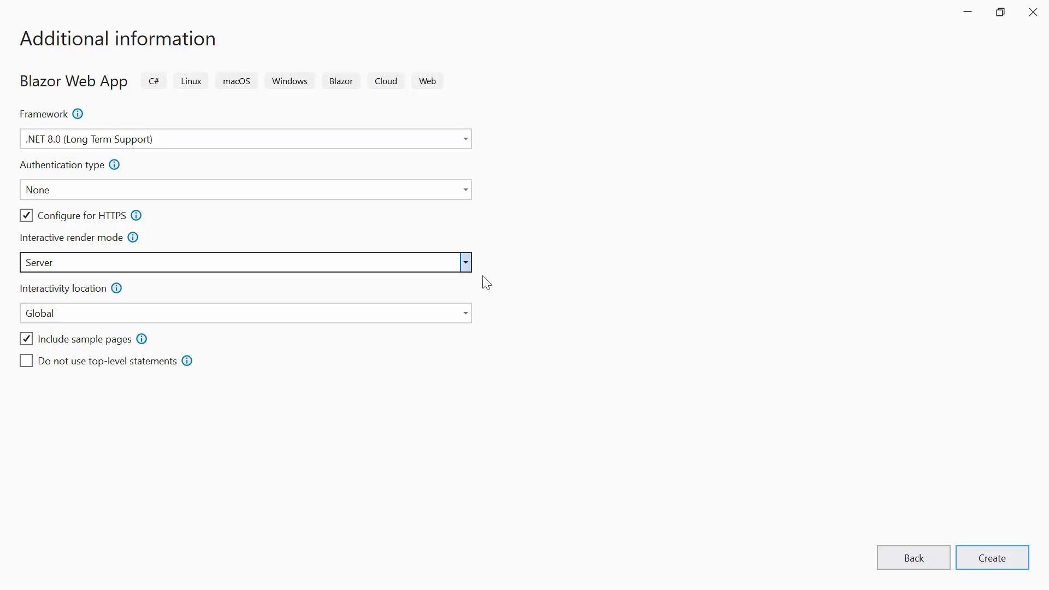
{"action": "left_click", "coordinate": [466, 262]}
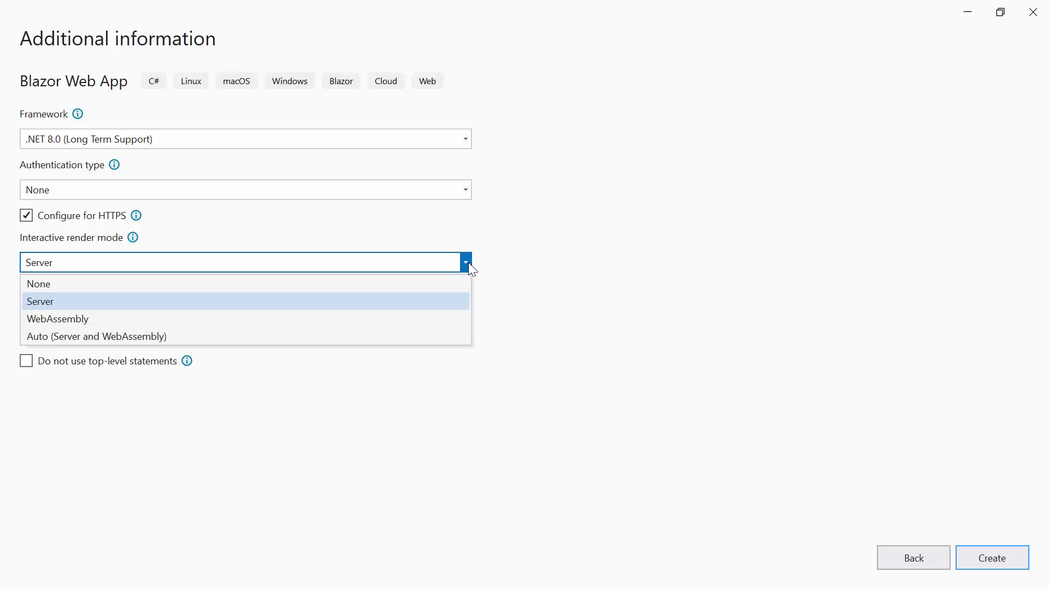
{"action": "left_click", "coordinate": [459, 319]}
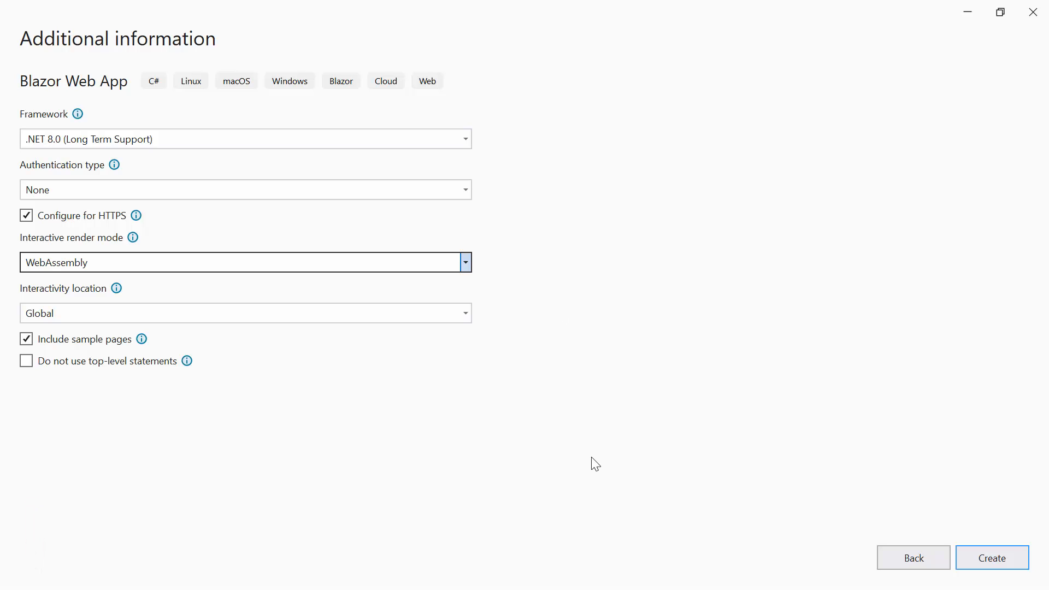
{"action": "left_click", "coordinate": [468, 262]}
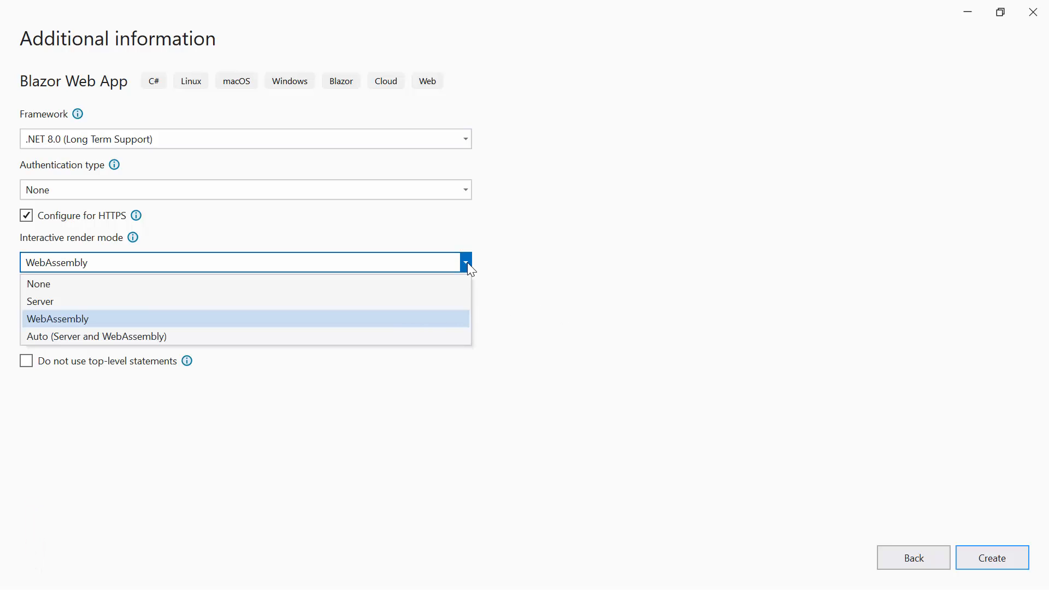
{"action": "left_click", "coordinate": [464, 285]}
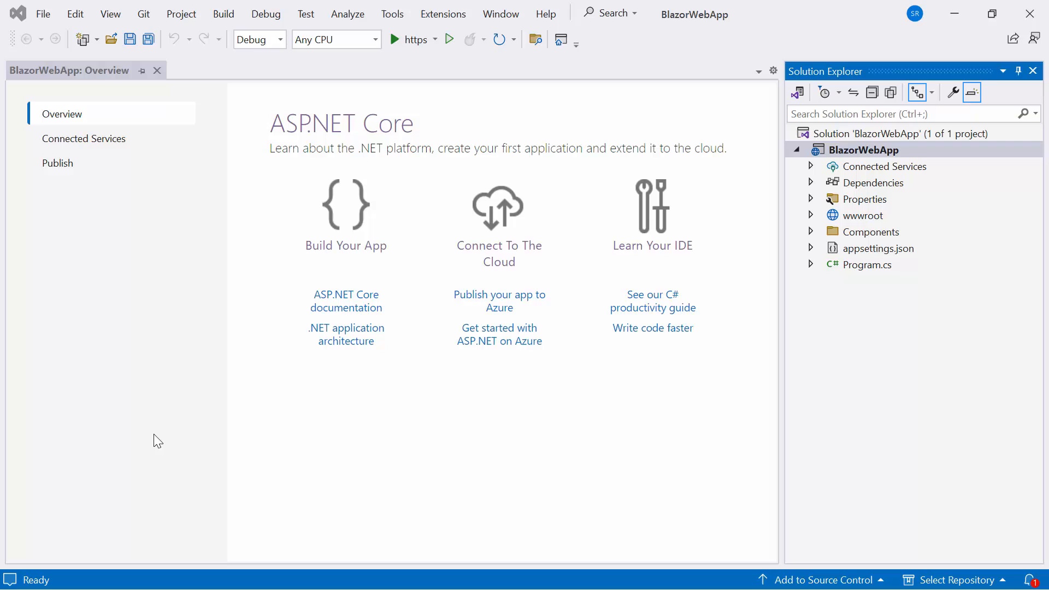
Create the project and run it via the https launch profile.
{"action": "left_click", "coordinate": [406, 39]}
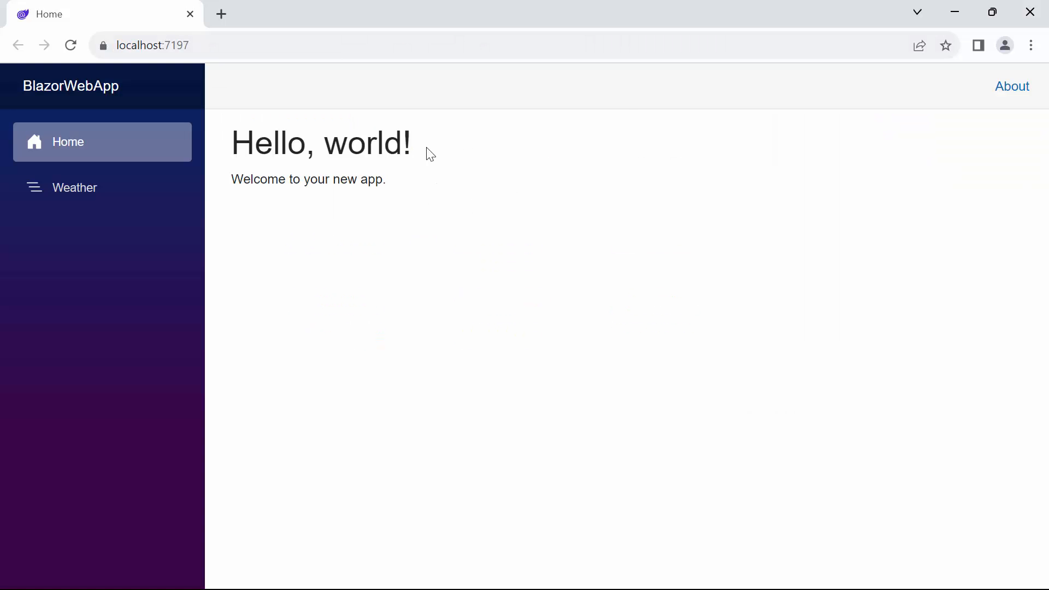
View the sample Weather page of the running app in the browser.
{"action": "left_click", "coordinate": [153, 199]}
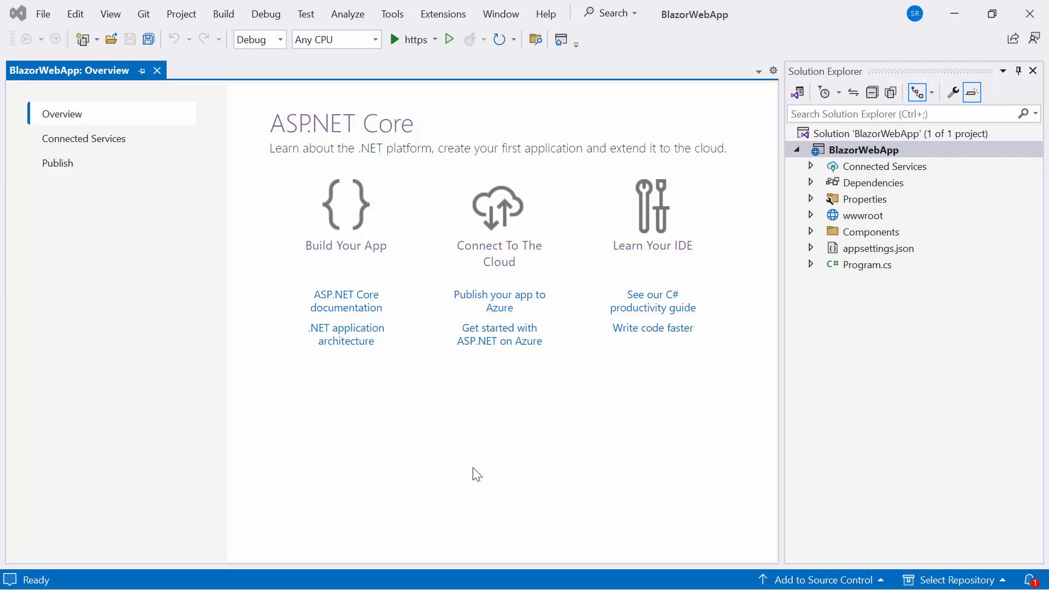
Install the Syncfusion.Blazor.Grid NuGet package into BlazorWebApp, accepting its license.
{"action": "left_click", "coordinate": [855, 185]}
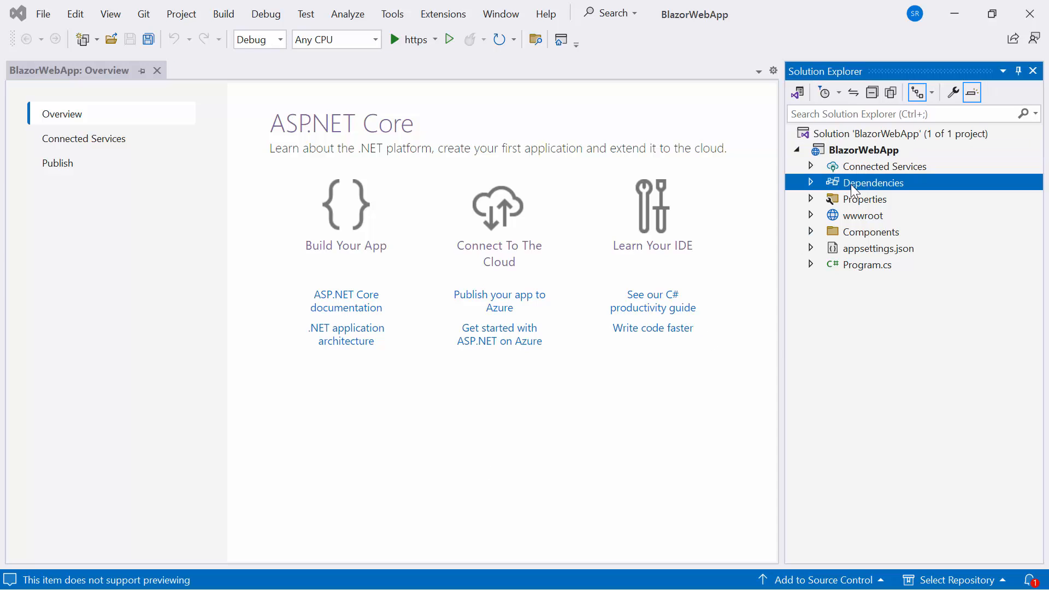
{"action": "right_click", "coordinate": [855, 190]}
{"action": "left_click", "coordinate": [791, 255]}
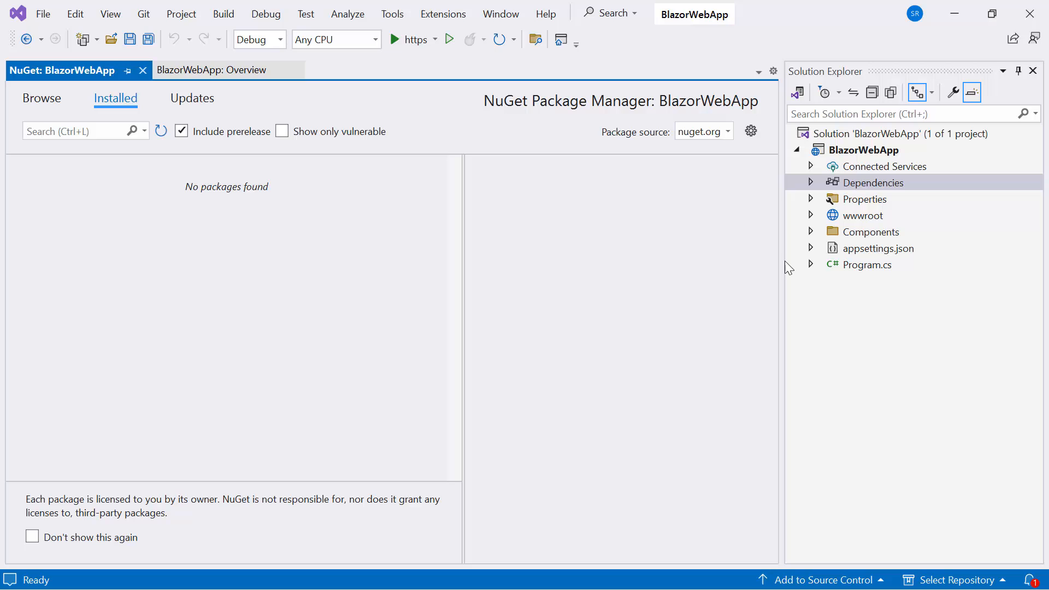
{"action": "left_click", "coordinate": [41, 100]}
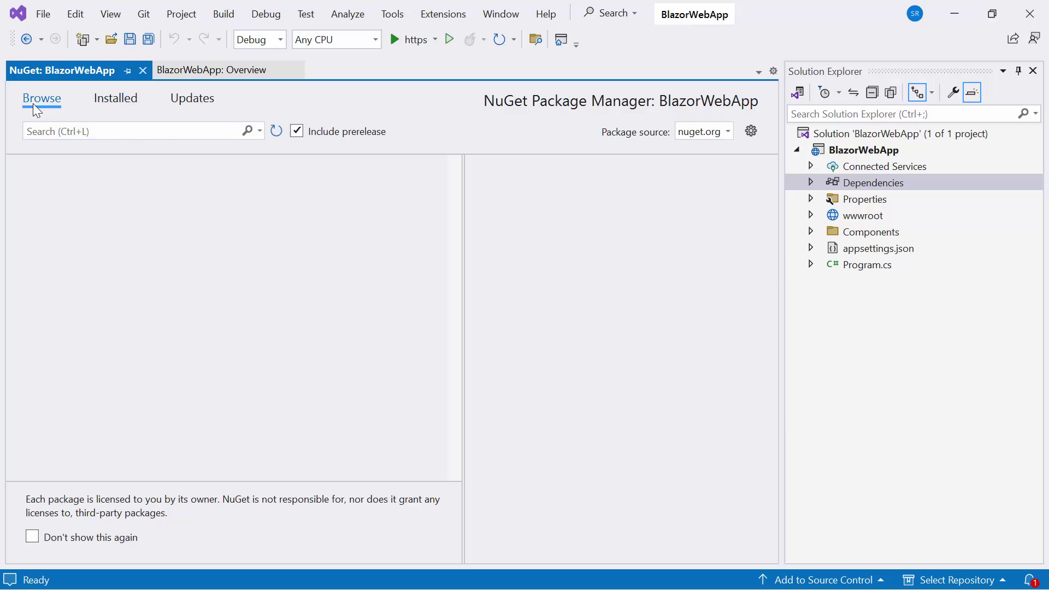
{"action": "left_click", "coordinate": [50, 133]}
{"action": "type", "text": "s"}
{"action": "left_click", "coordinate": [62, 164]}
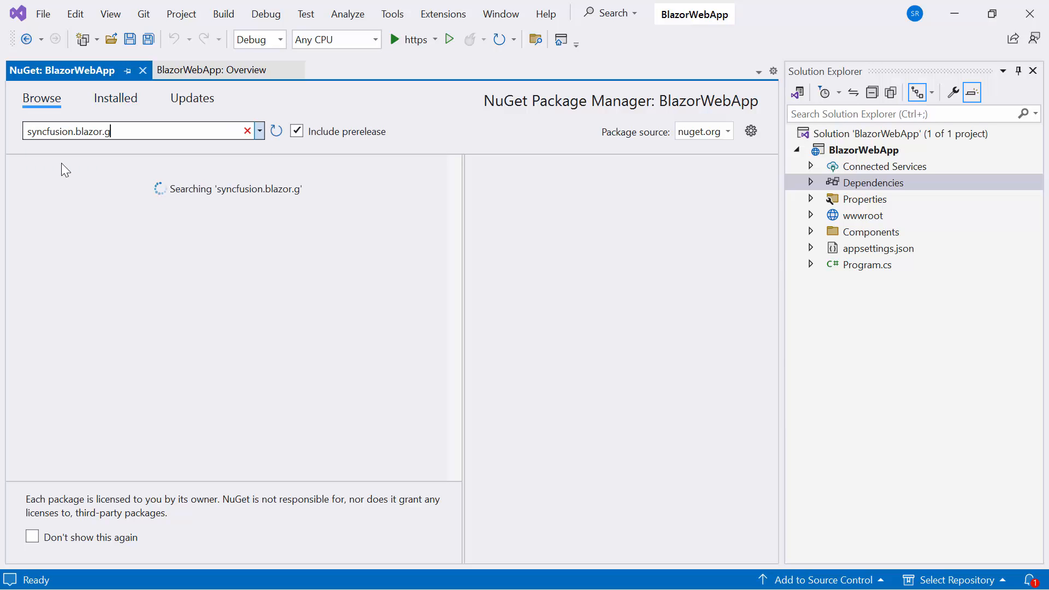
{"action": "left_click", "coordinate": [82, 188]}
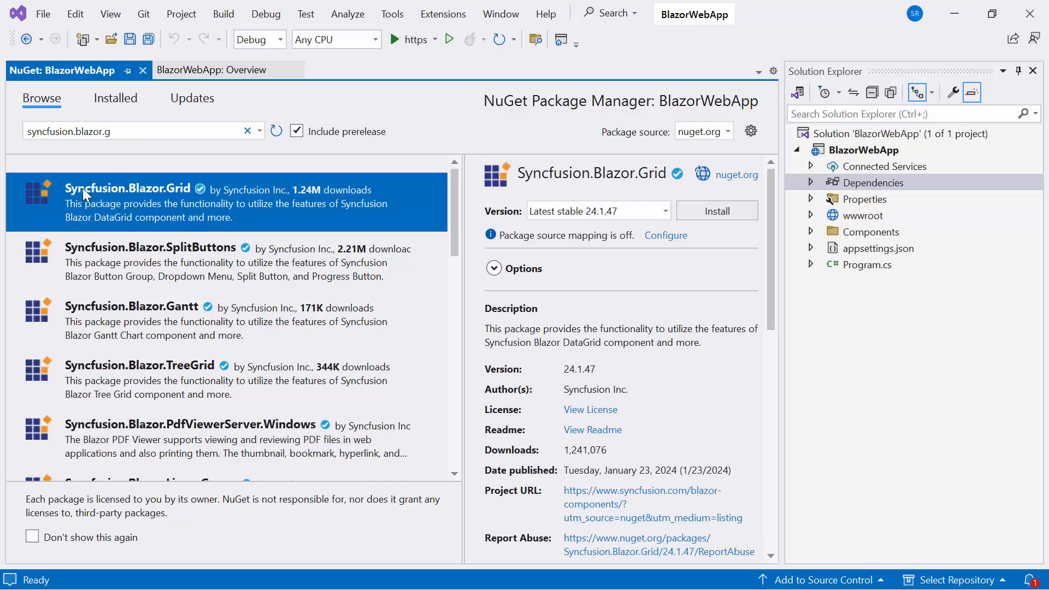
{"action": "left_click", "coordinate": [713, 216]}
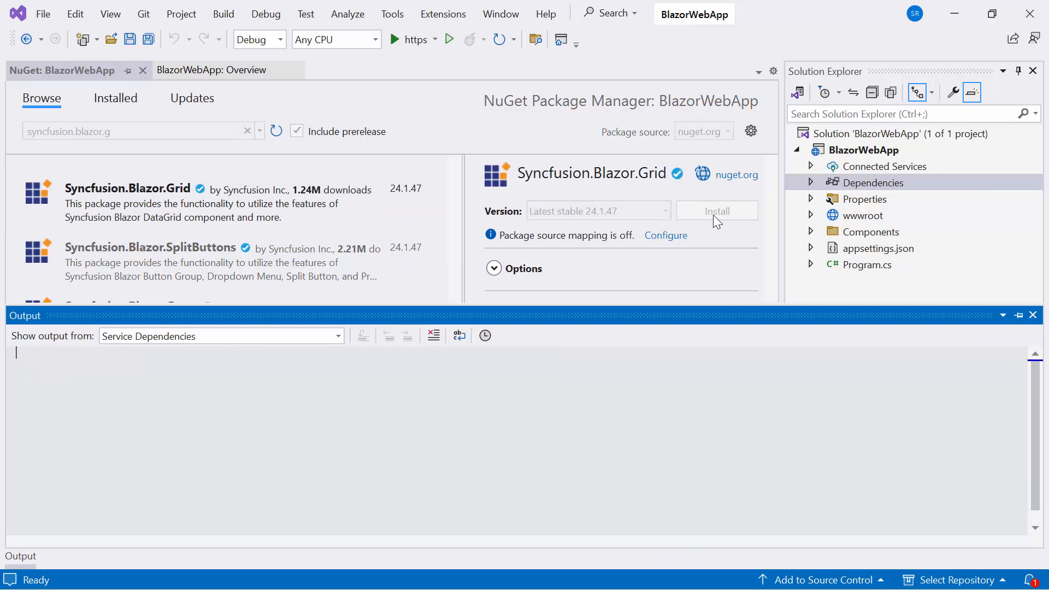
{"action": "left_click", "coordinate": [613, 473]}
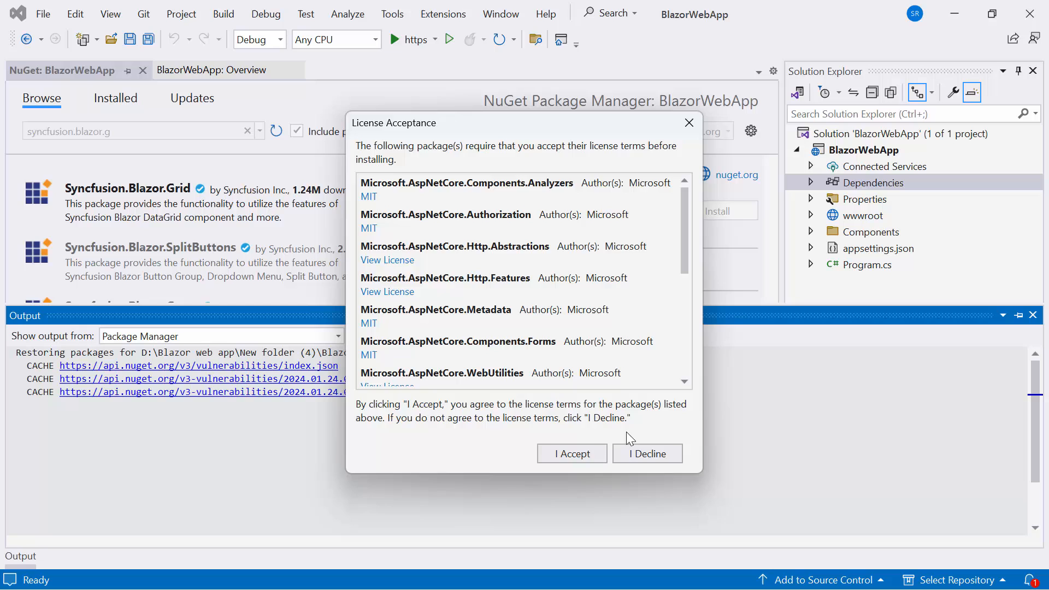
{"action": "left_click", "coordinate": [576, 447]}
Install the Syncfusion.Blazor.Themes package and dismiss the installation log.
{"action": "left_click", "coordinate": [173, 136]}
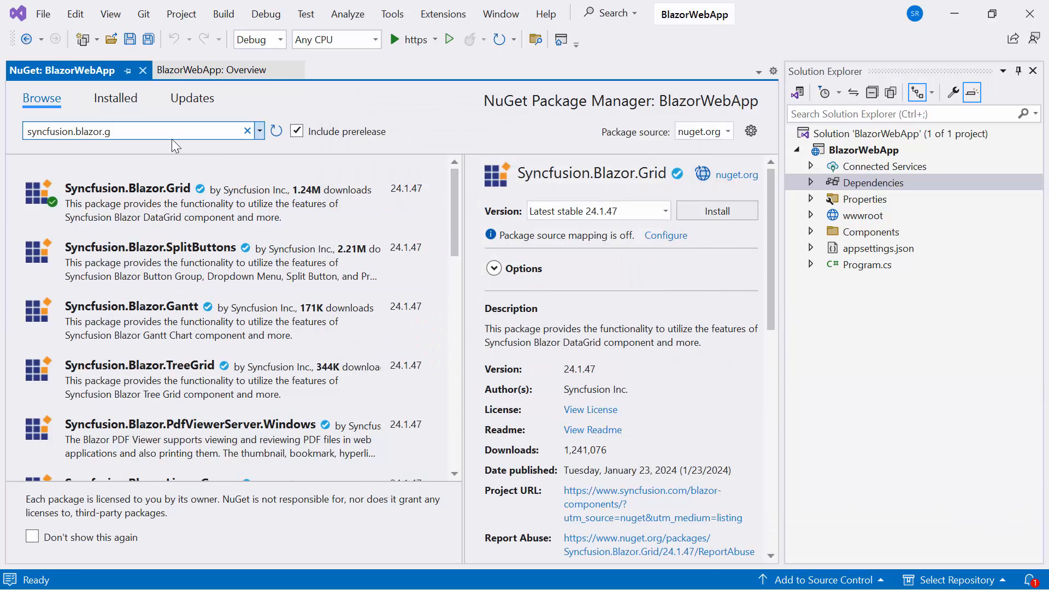
{"action": "key", "text": "BackSpace"}
{"action": "type", "text": "them"}
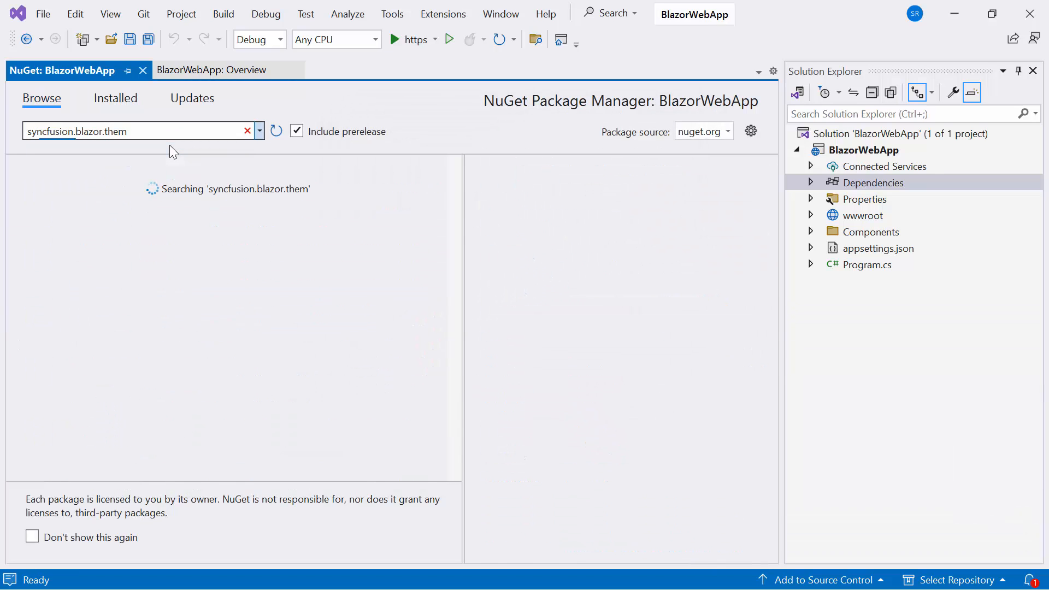
{"action": "left_click", "coordinate": [700, 210]}
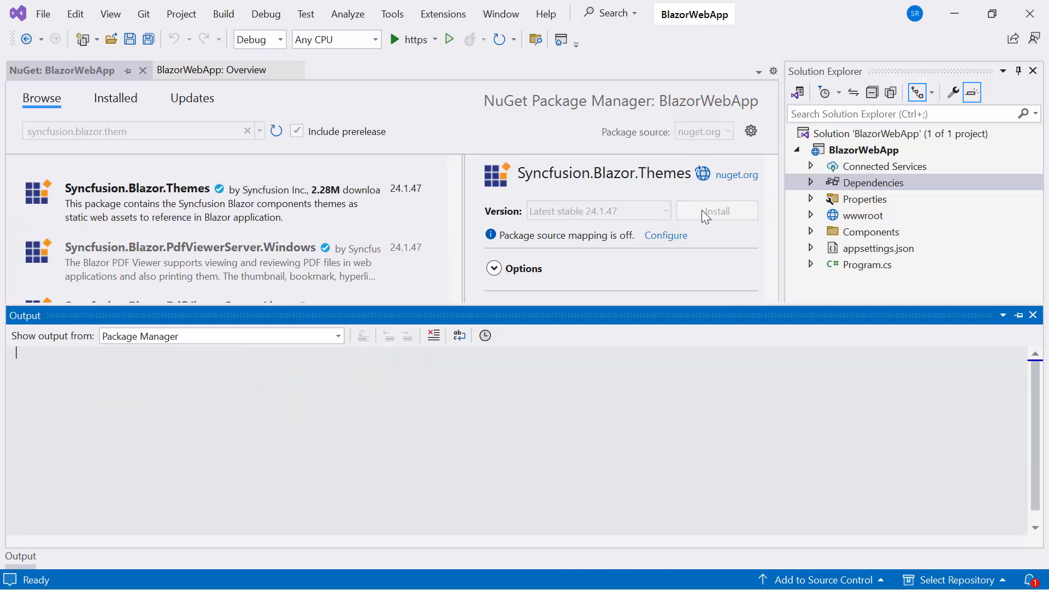
{"action": "left_click", "coordinate": [613, 475]}
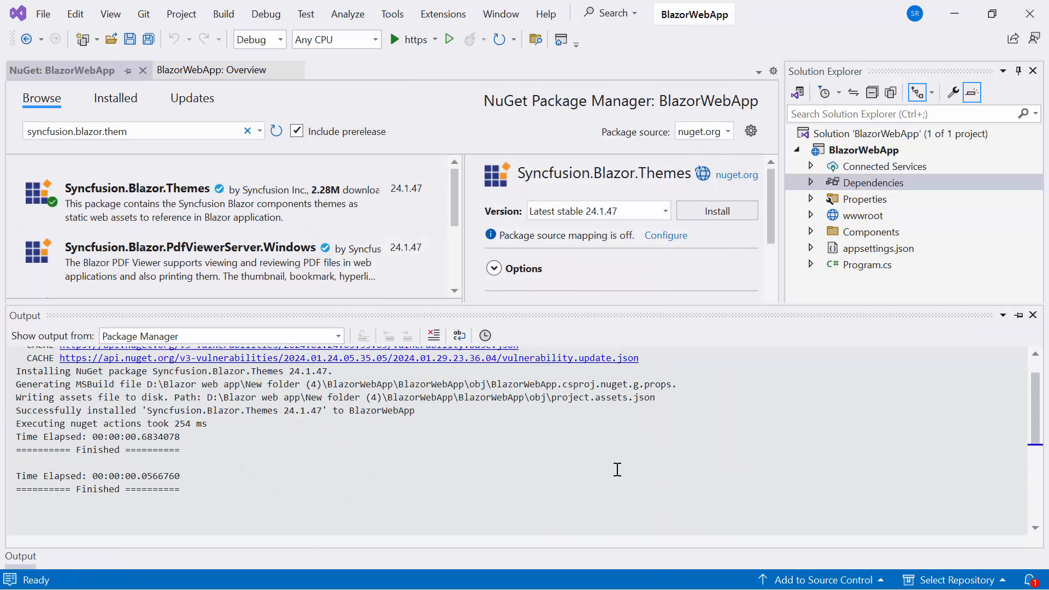
{"action": "left_click", "coordinate": [1033, 315]}
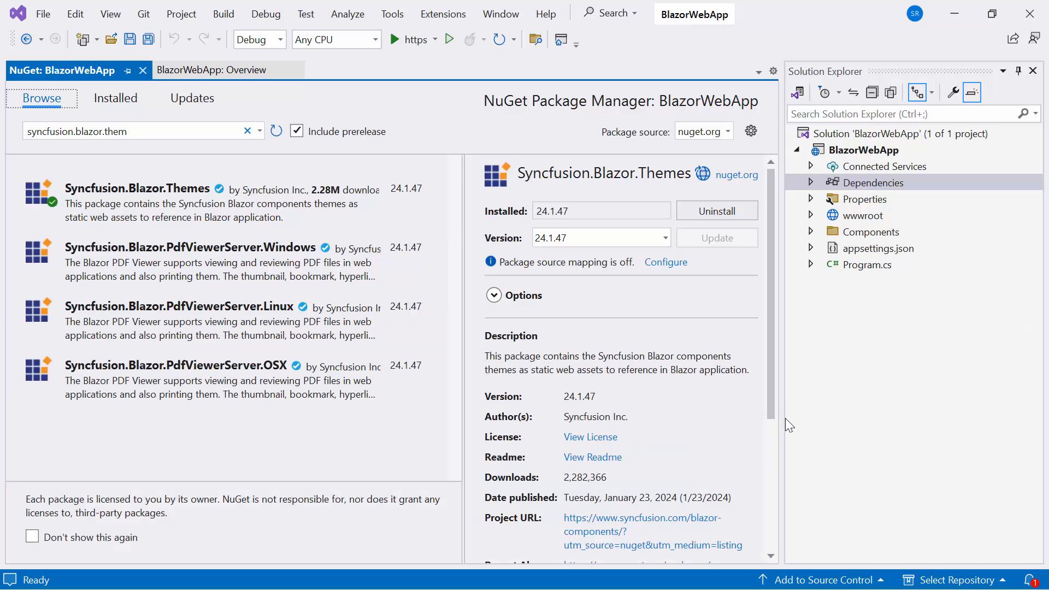
{"action": "left_click", "coordinate": [811, 232]}
{"action": "double_click", "coordinate": [870, 281]}
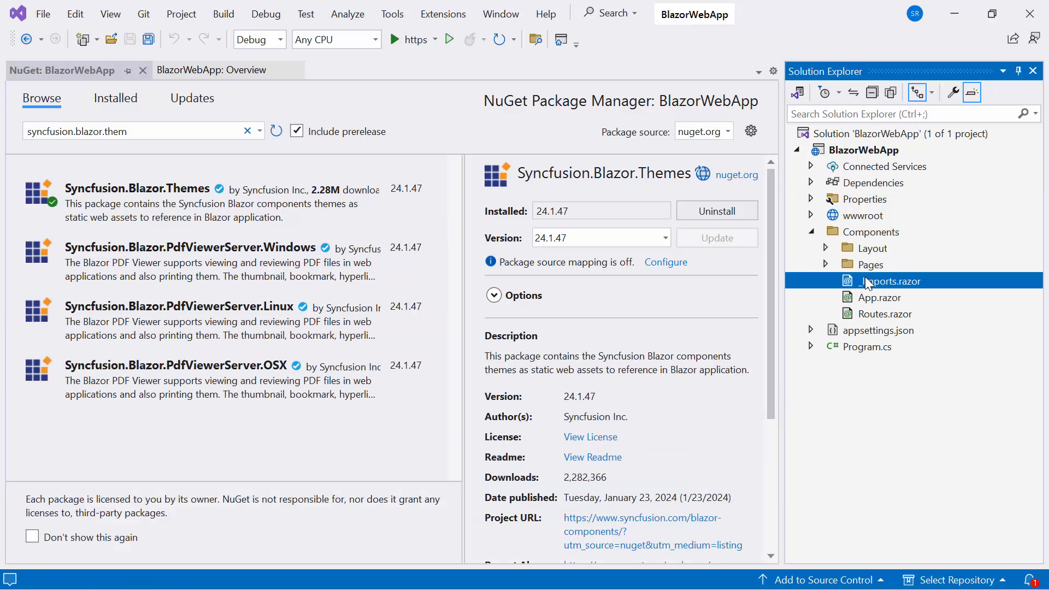
{"action": "left_click", "coordinate": [452, 258]}
{"action": "key", "text": "Return"}
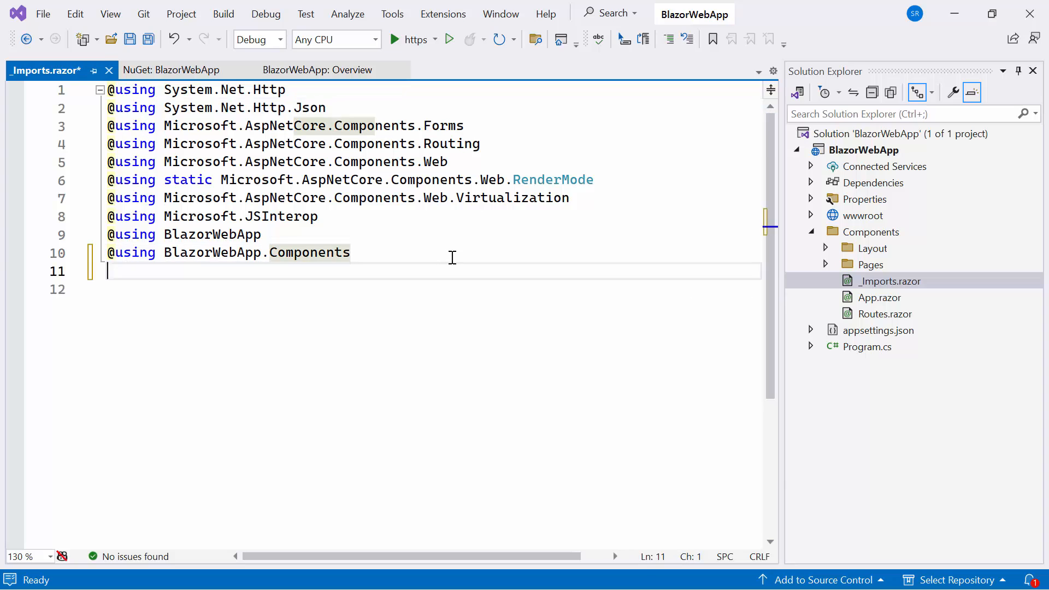
{"action": "type", "text": "@using Sy"}
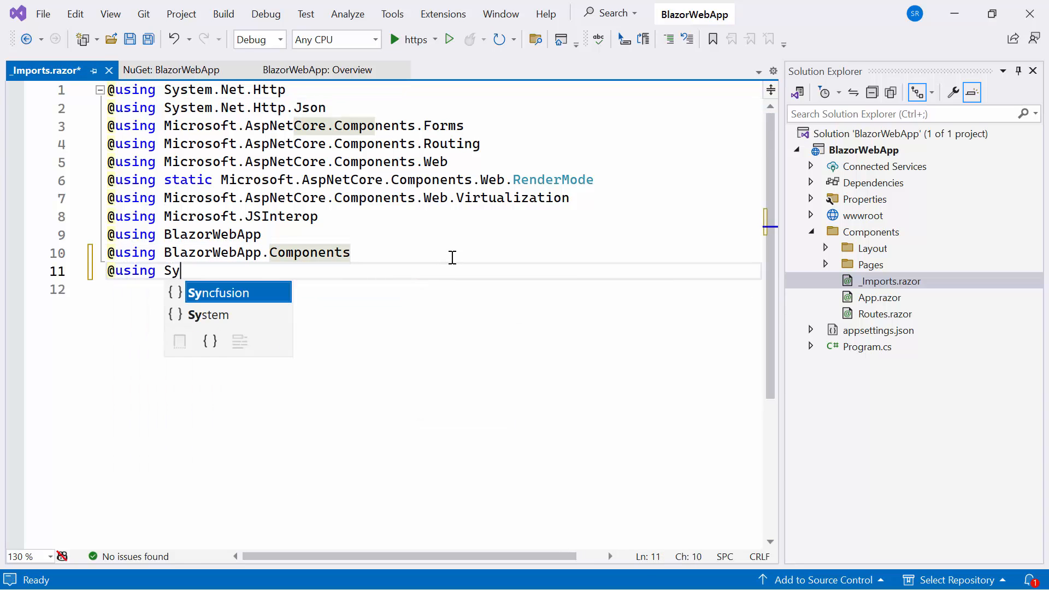
{"action": "type", "text": "ncfusion.Blazor.g"}
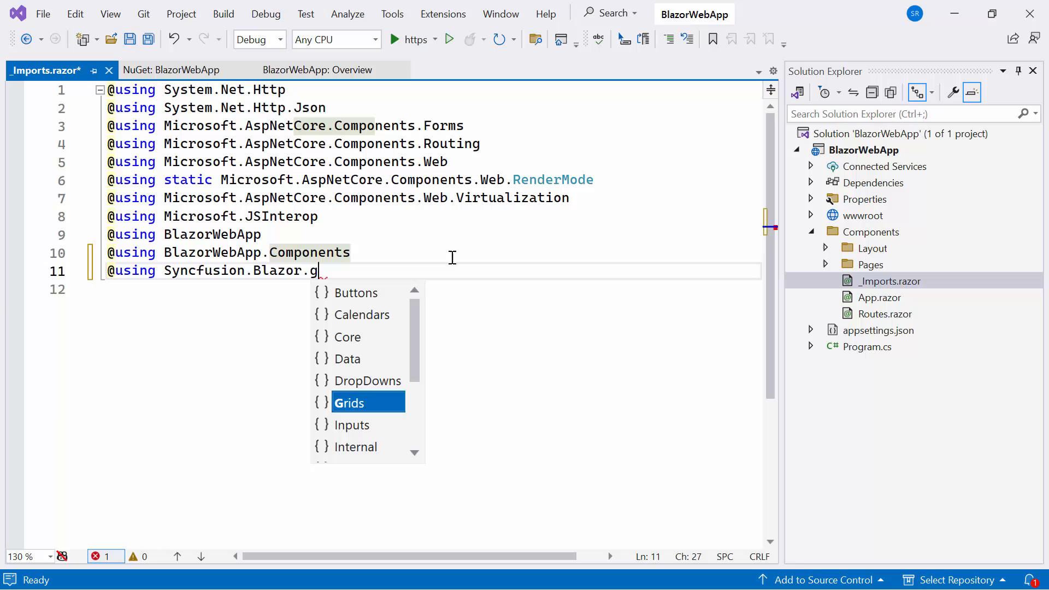
{"action": "key", "text": "Tab"}
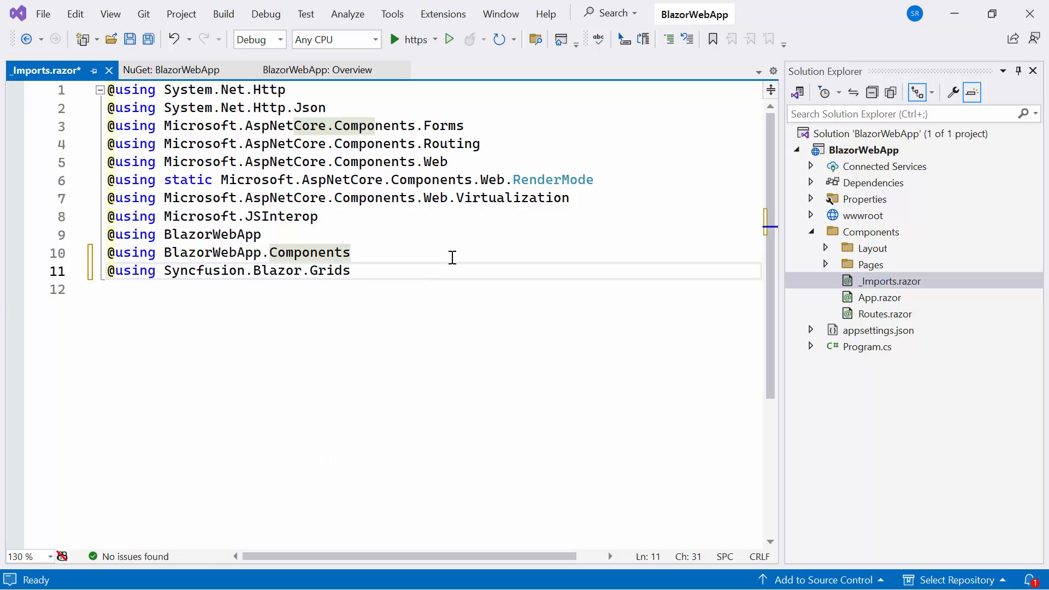
{"action": "key", "text": "ctrl+s"}
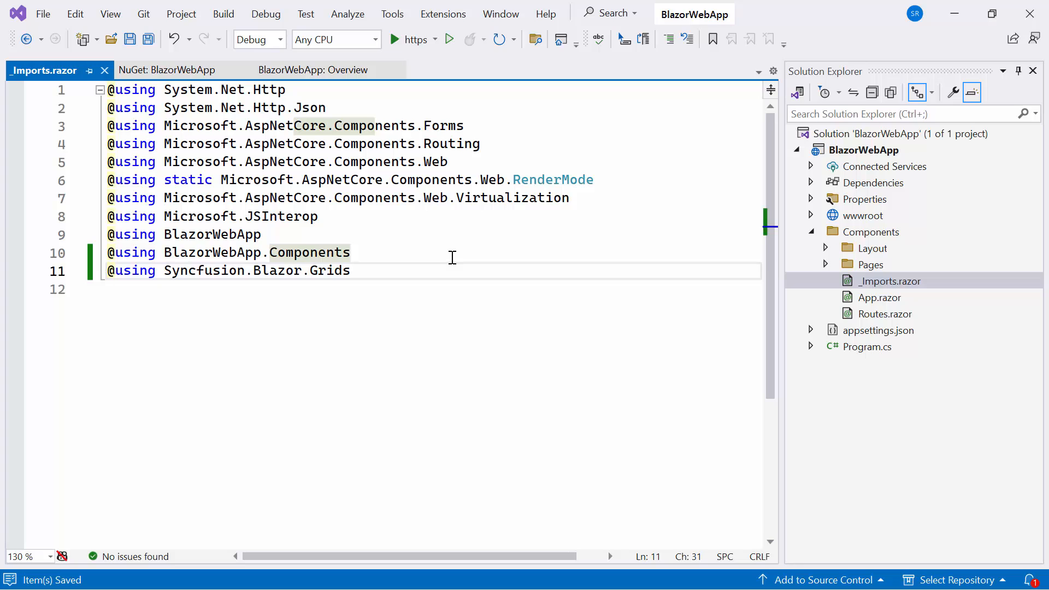
Add 'using Syncfusion.Blazor;' below line 1 of Program.cs.
{"action": "double_click", "coordinate": [855, 348]}
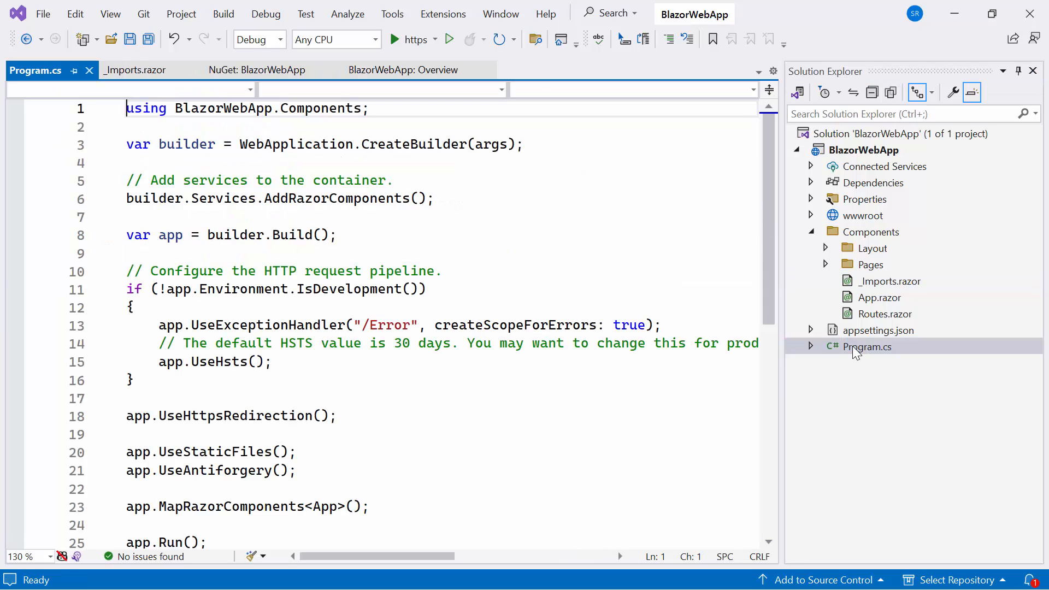
{"action": "left_click", "coordinate": [398, 113]}
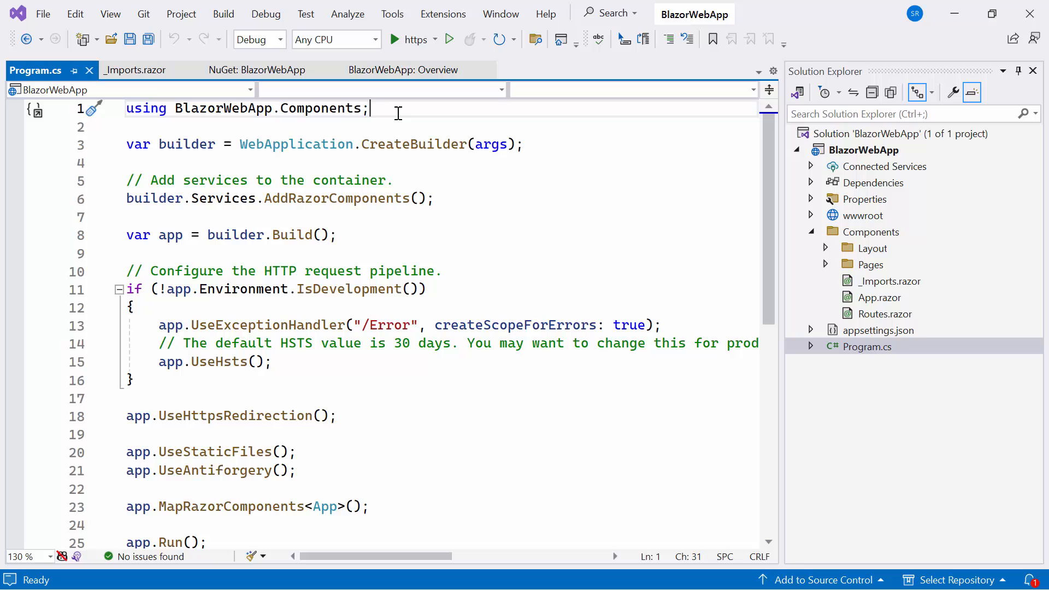
{"action": "key", "text": "Return"}
{"action": "type", "text": "using S"}
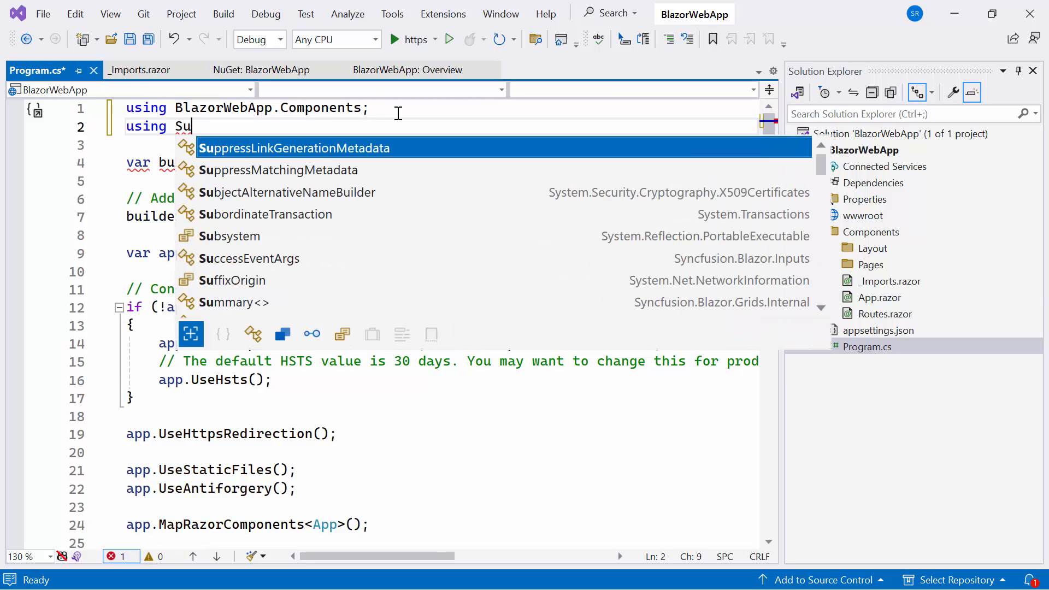
{"action": "type", "text": "y"}
{"action": "key", "text": "Tab"}
{"action": "type", "text": ".B;"}
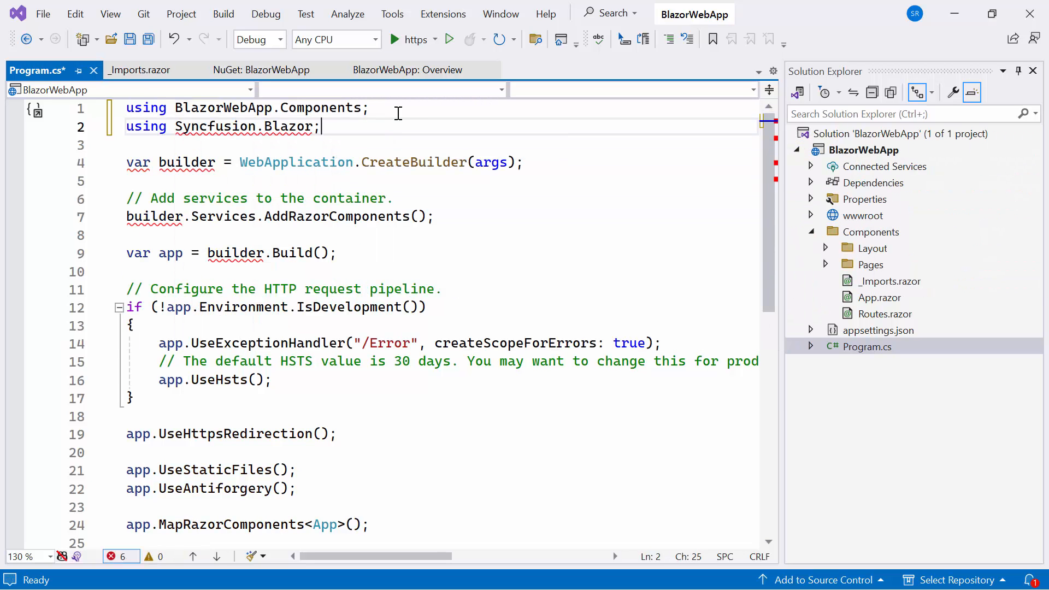
Register builder.Services.AddSyncfusionBlazor() after AddRazorComponents and save Program.cs.
{"action": "left_click", "coordinate": [441, 215]}
{"action": "key", "text": "Return"}
{"action": "type", "text": "bui"}
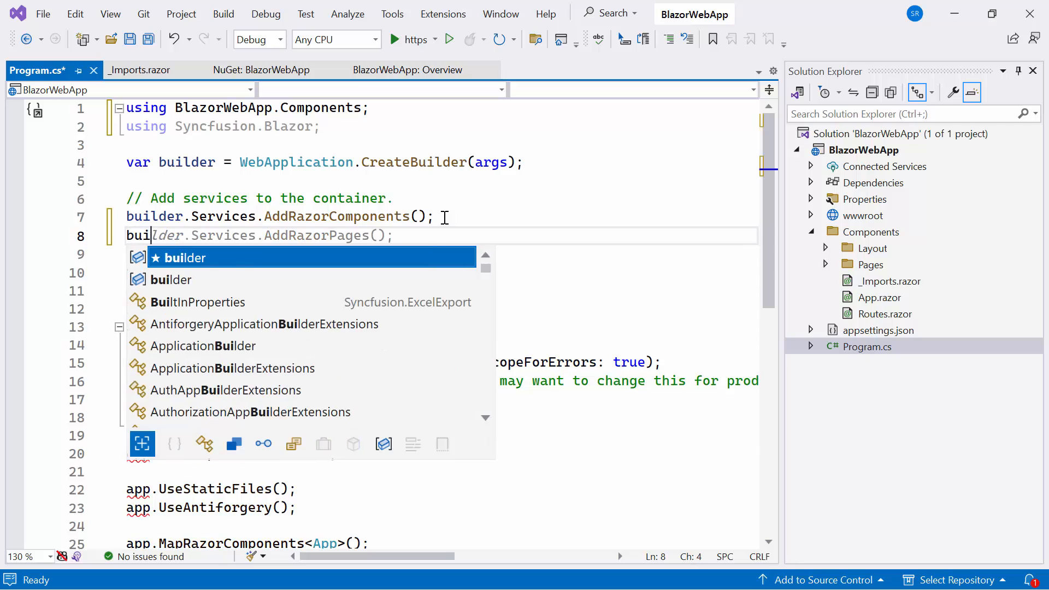
{"action": "type", "text": "lder.Ser"}
{"action": "key", "text": "Tab"}
{"action": "type", "text": ".A"}
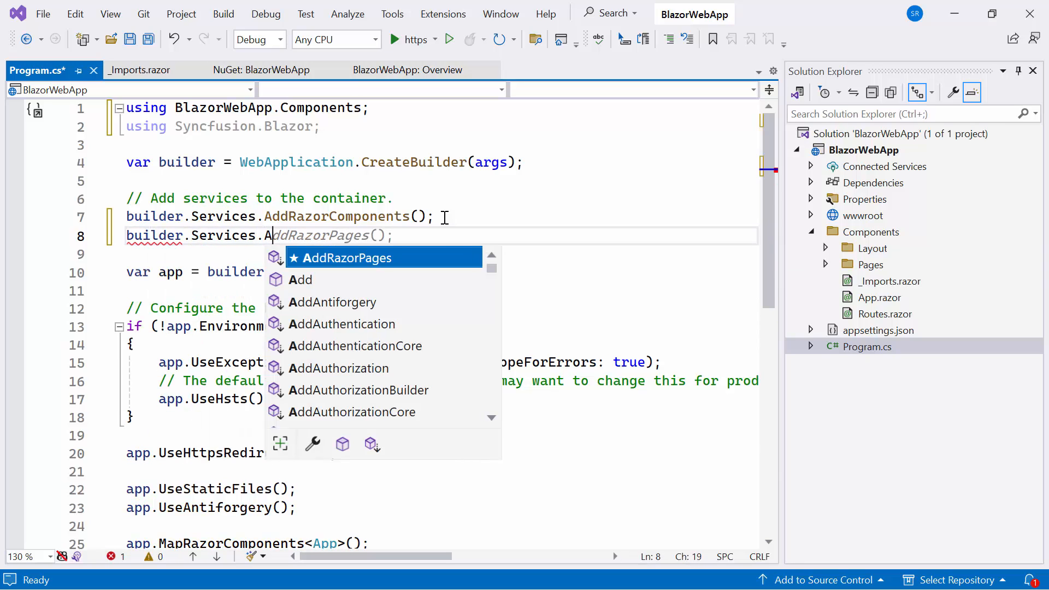
{"action": "type", "text": "dds"}
{"action": "key", "text": "Tab"}
{"action": "type", "text": "();"}
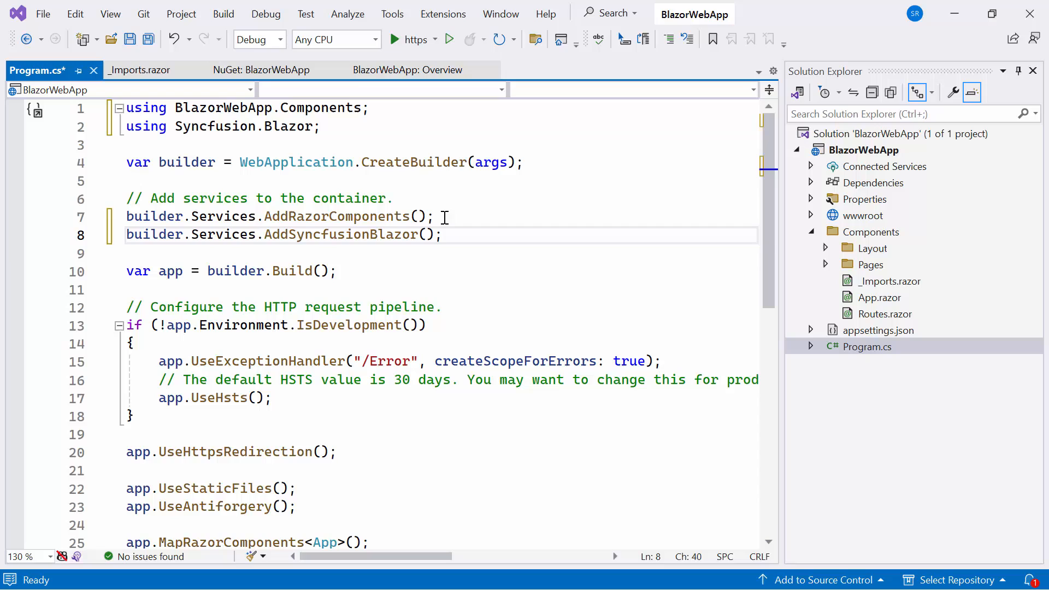
{"action": "key", "text": "ctrl+s"}
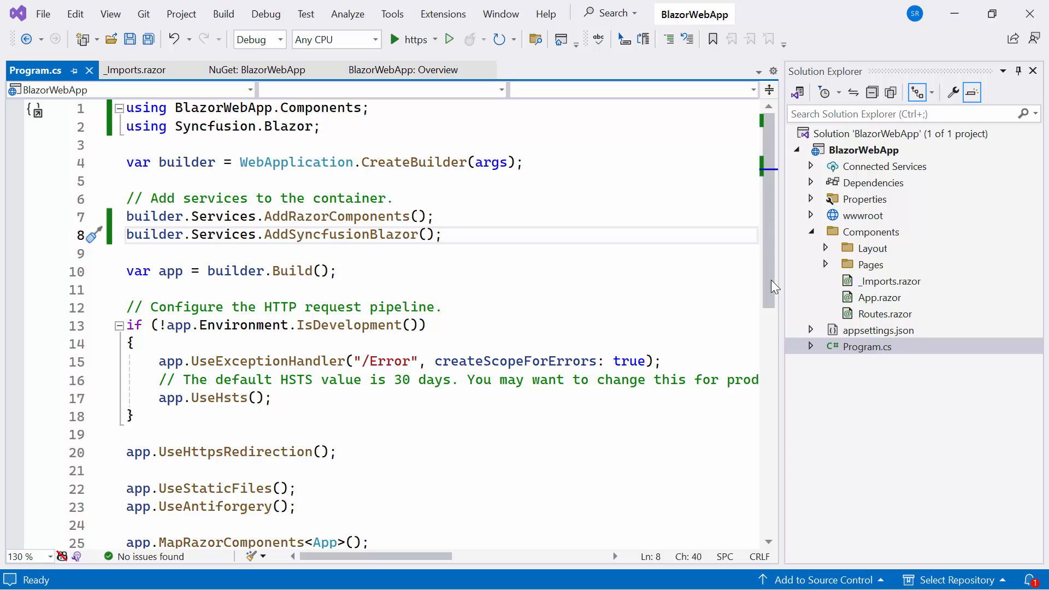
Paste the Syncfusion fluent.css stylesheet link into App.razor's head and save.
{"action": "double_click", "coordinate": [874, 302]}
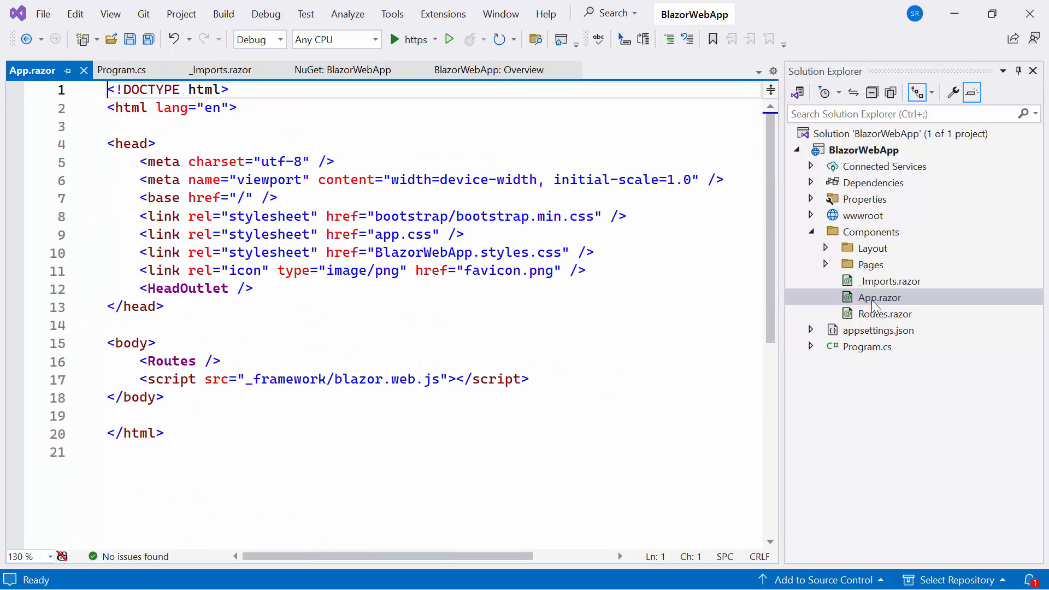
{"action": "left_click", "coordinate": [635, 274]}
{"action": "key", "text": "Return"}
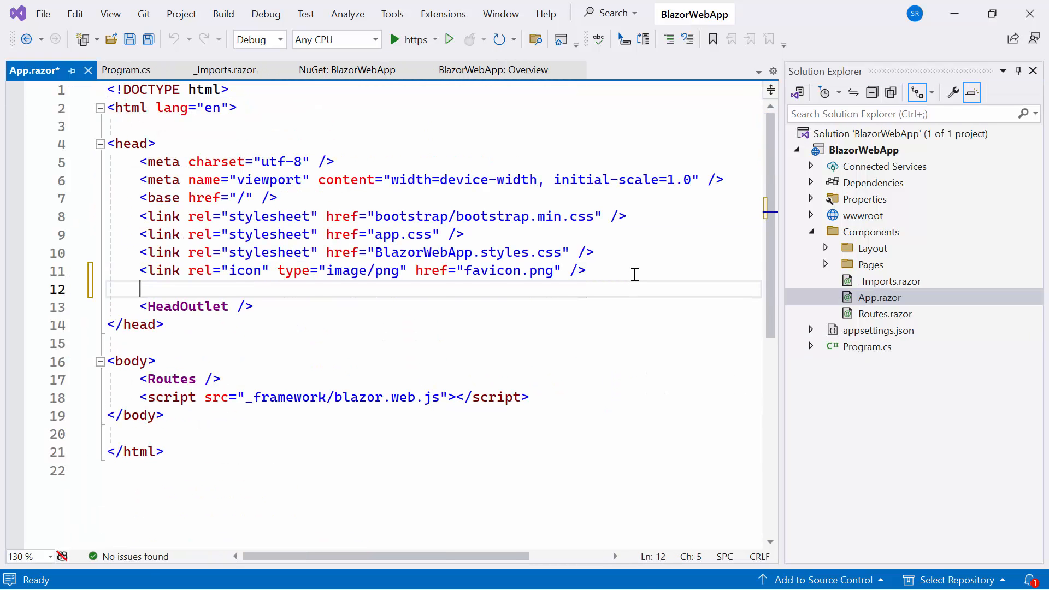
{"action": "type", "text": "<link href=\"_content/Syncfusion.Blazor.Themes/fluent.css\" rel=\"stylesheet\" />"}
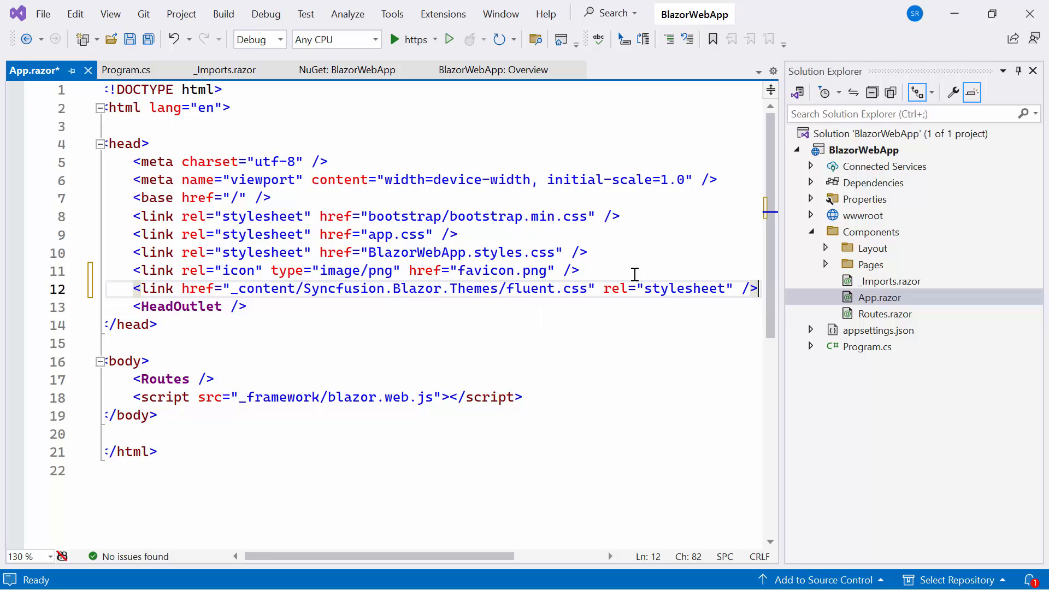
{"action": "key", "text": "ctrl+s"}
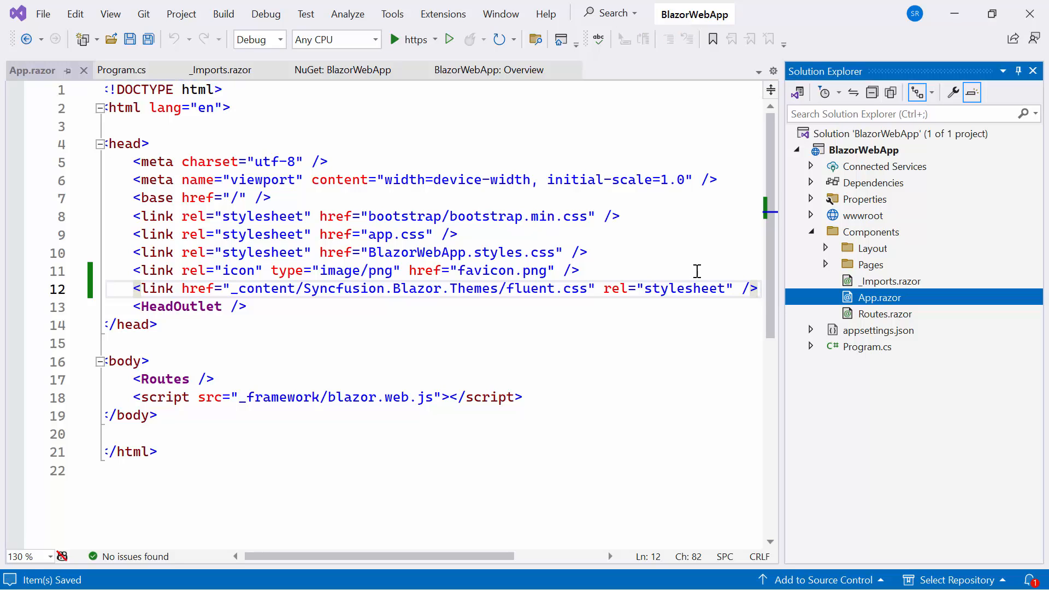
{"action": "left_click", "coordinate": [826, 265]}
{"action": "double_click", "coordinate": [898, 298]}
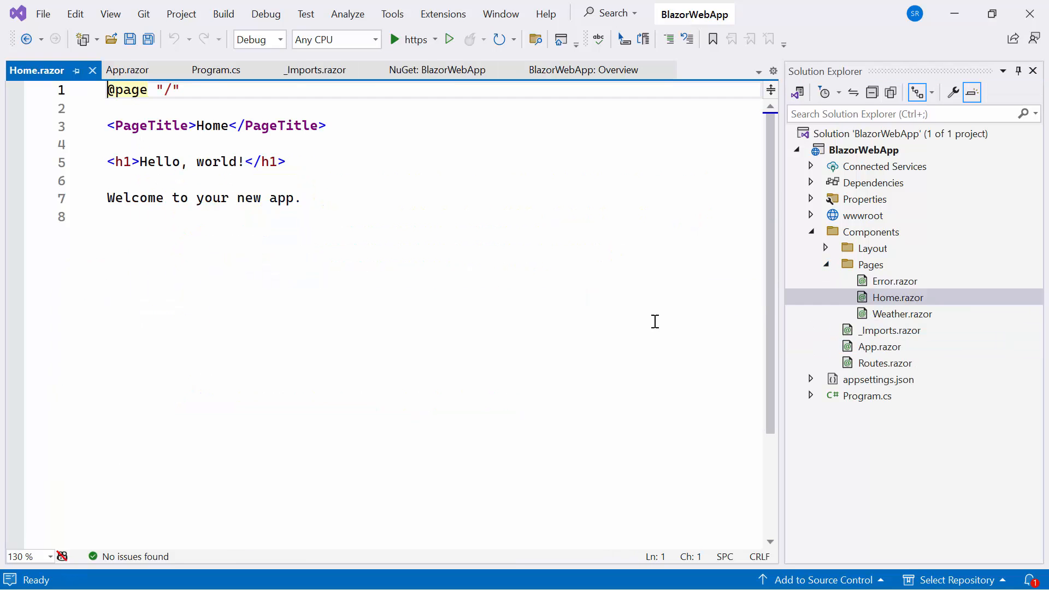
{"action": "left_click", "coordinate": [1033, 71]}
{"action": "left_click_drag", "start_coordinate": [409, 222], "coordinate": [88, 123]}
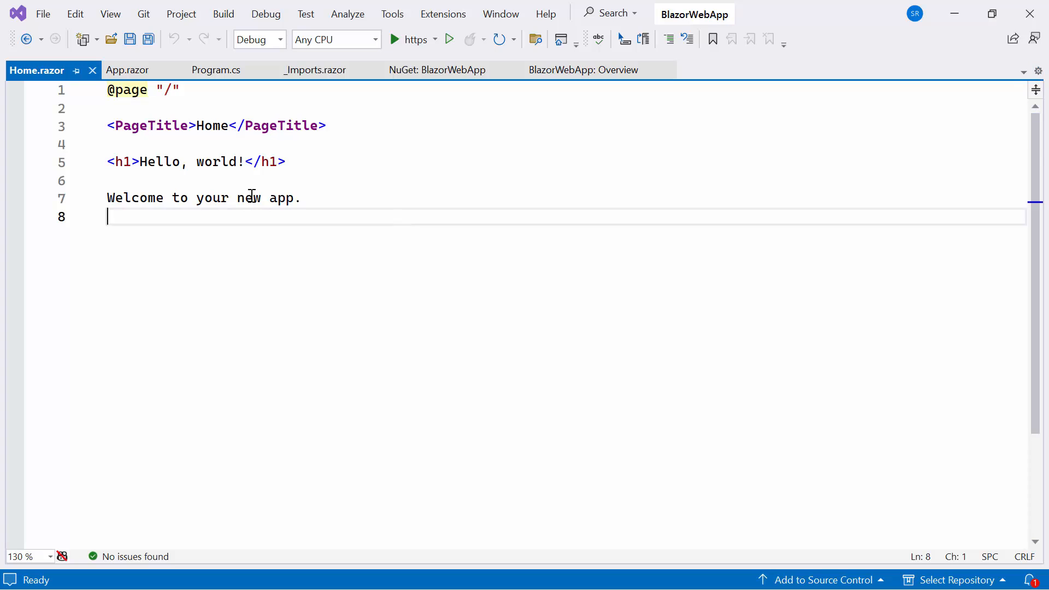
{"action": "type", "text": "<S"}
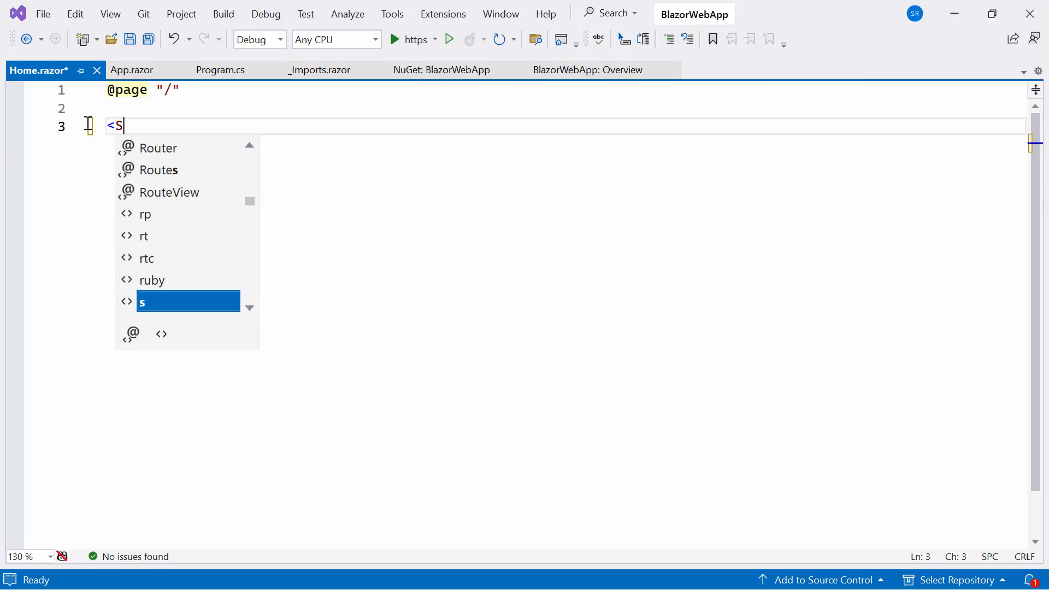
{"action": "type", "text": "fGrid></SfGrid>"}
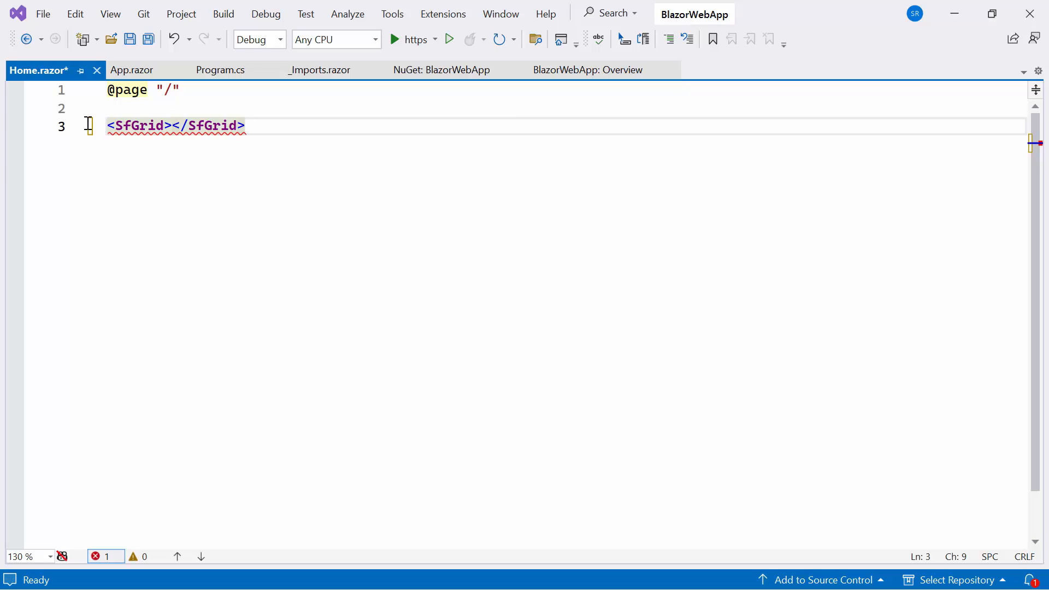
{"action": "left_click", "coordinate": [272, 137]}
{"action": "key", "text": "Return"}
{"action": "key", "text": "Return"}
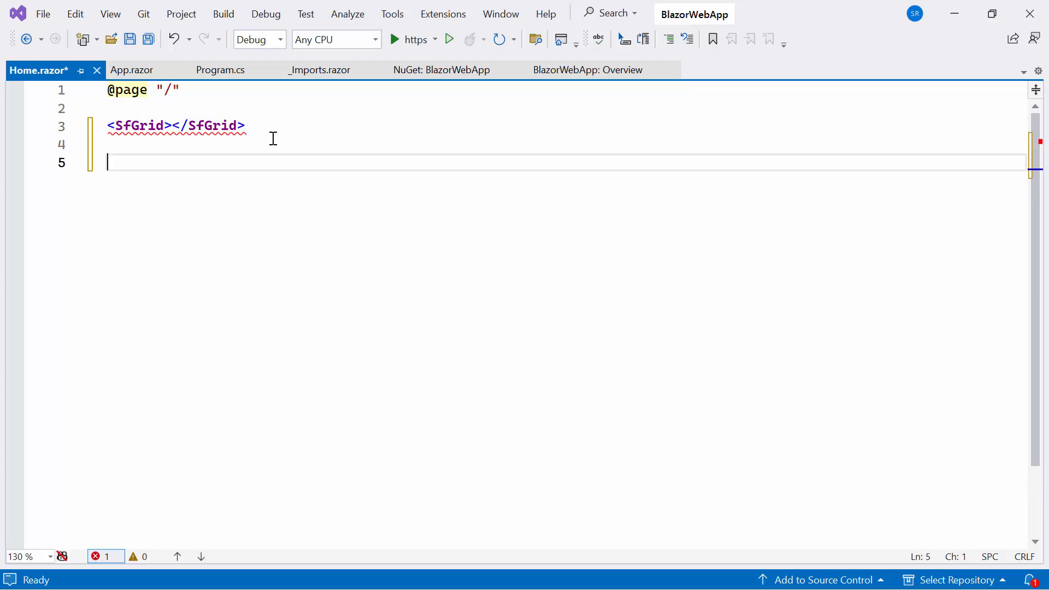
{"action": "type", "text": "@cod"}
{"action": "key", "text": "Return"}
{"action": "key", "text": "Return"}
{"action": "type", "text": "{"}
{"action": "key", "text": "Return"}
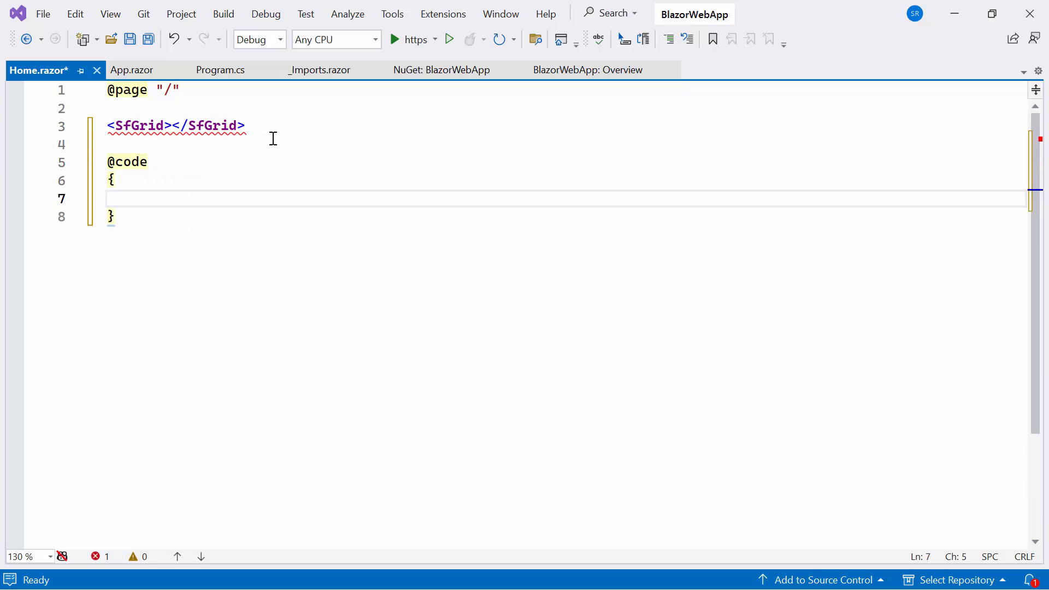
{"action": "type", "text": "public class Order"}
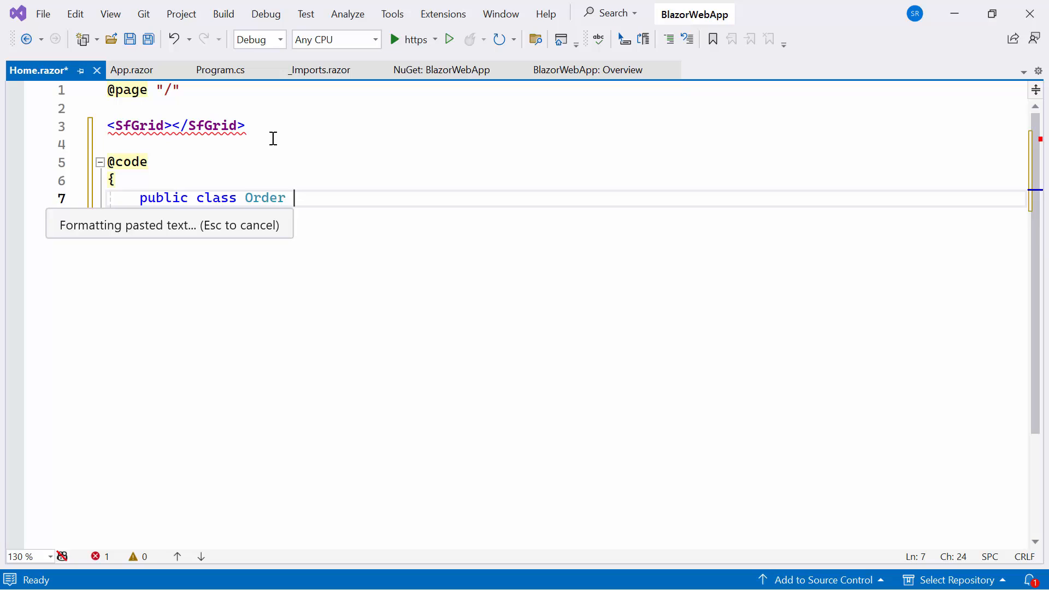
{"action": "key", "text": "Return"}
{"action": "type", "text": "{"}
{"action": "key", "text": "Return"}
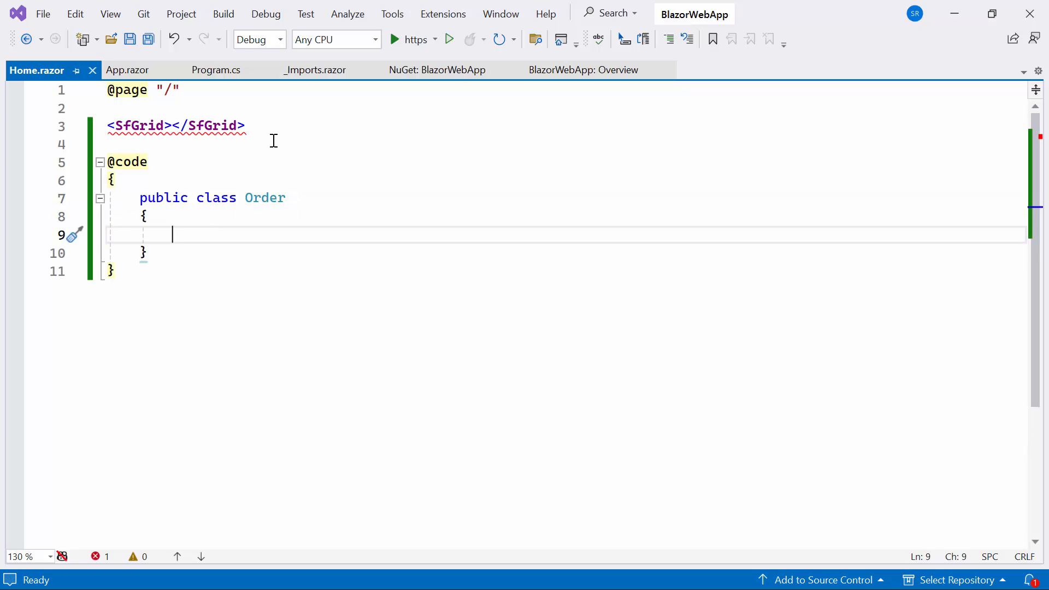
{"action": "type", "text": "public int? OrderID { get; set; }         public string? CustomerID { get; set; }         public DateTime? OrderDate { get; set; }         public double? Freight { get; set; }"}
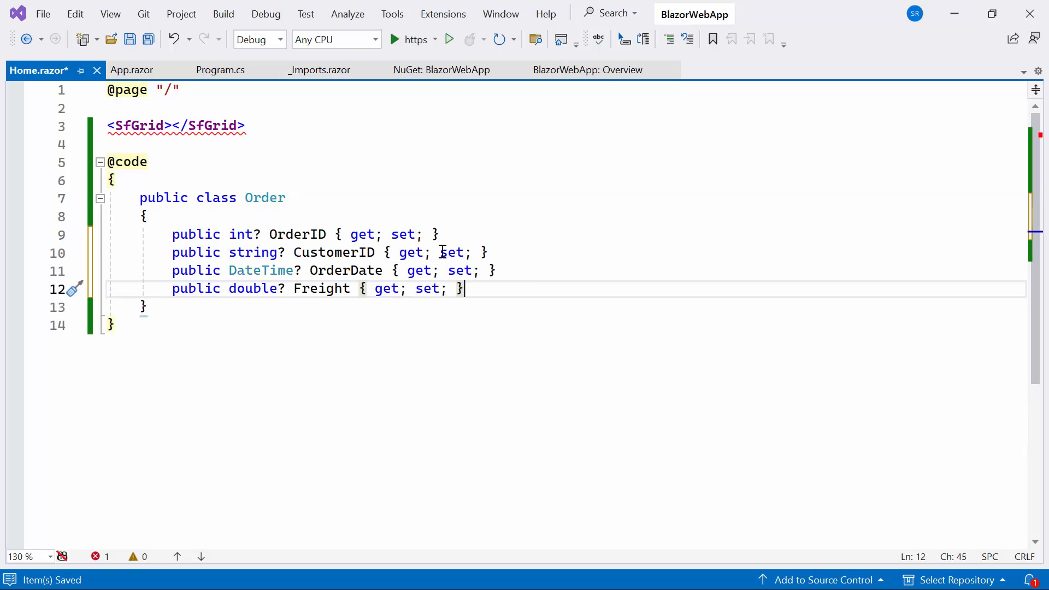
{"action": "key", "text": "ctrl+s"}
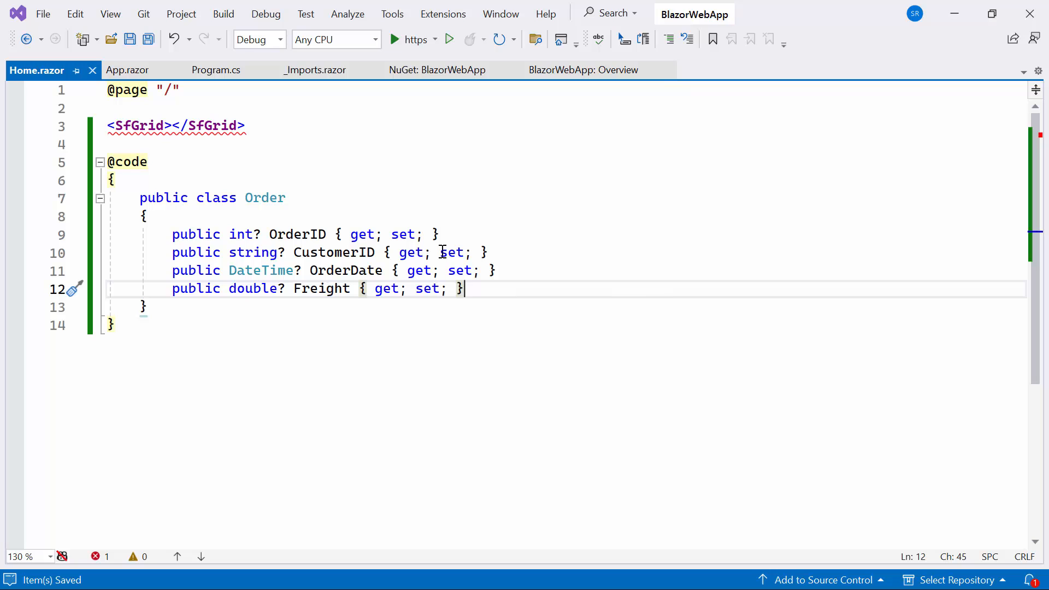
Add the OrderDetails property and an OnInitialized method filling ten sample orders.
{"action": "left_click", "coordinate": [287, 177]}
{"action": "key", "text": "Return"}
{"action": "key", "text": "Return"}
{"action": "key", "text": "Up"}
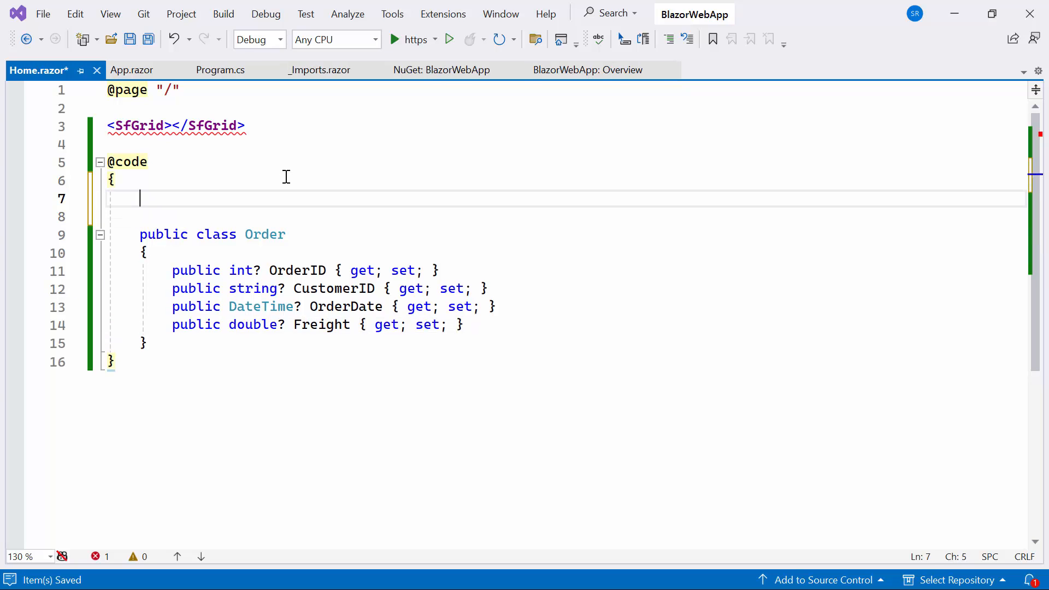
{"action": "type", "text": "public List<Order>? OrderDetails {"}
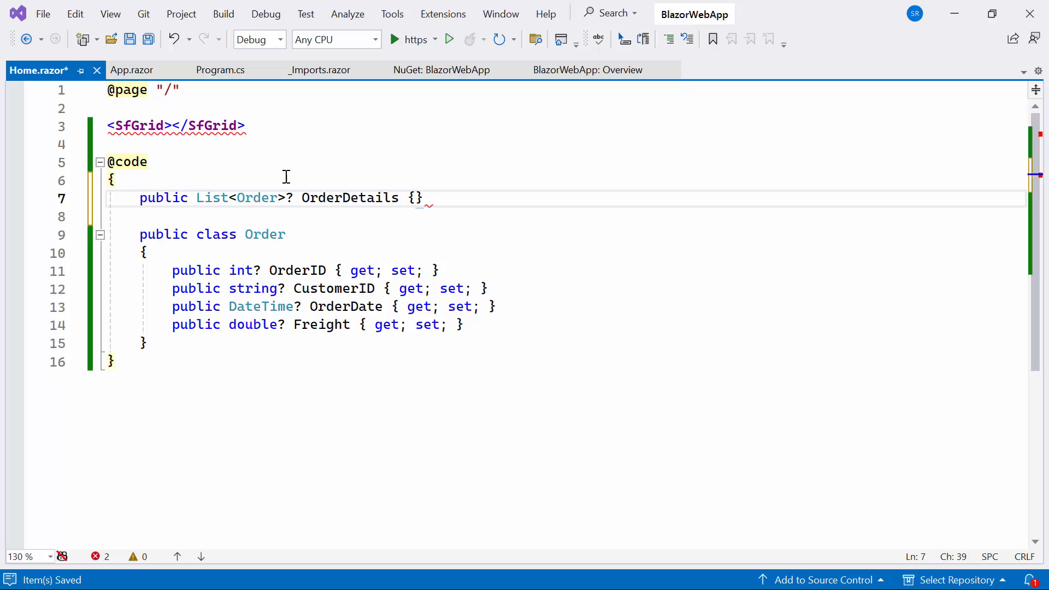
{"action": "type", "text": " get; set;"}
{"action": "key", "text": "ctrl+s"}
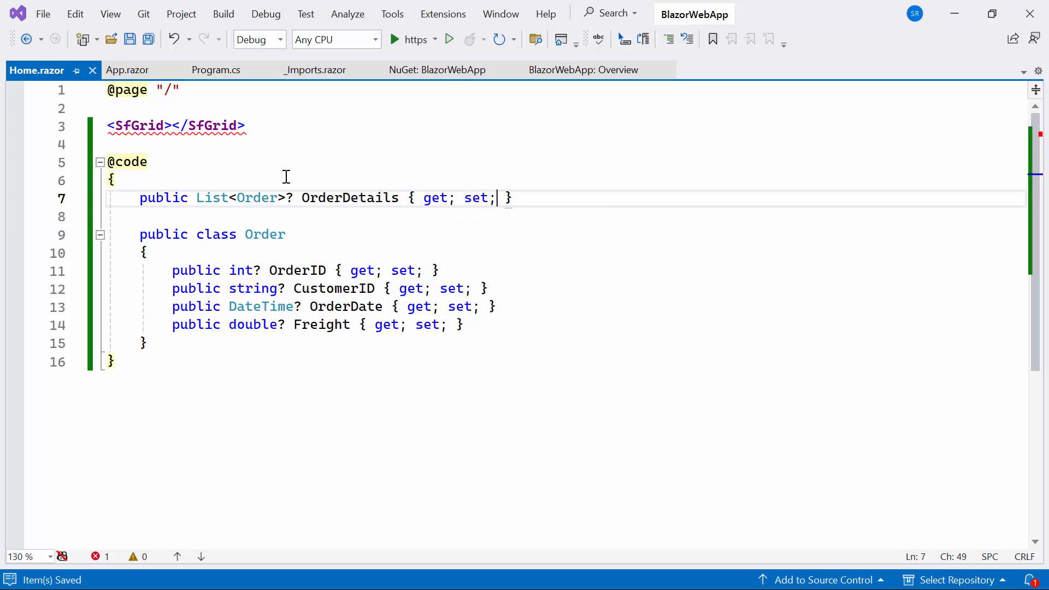
{"action": "left_click", "coordinate": [539, 199]}
{"action": "key", "text": "Return"}
{"action": "key", "text": "Return"}
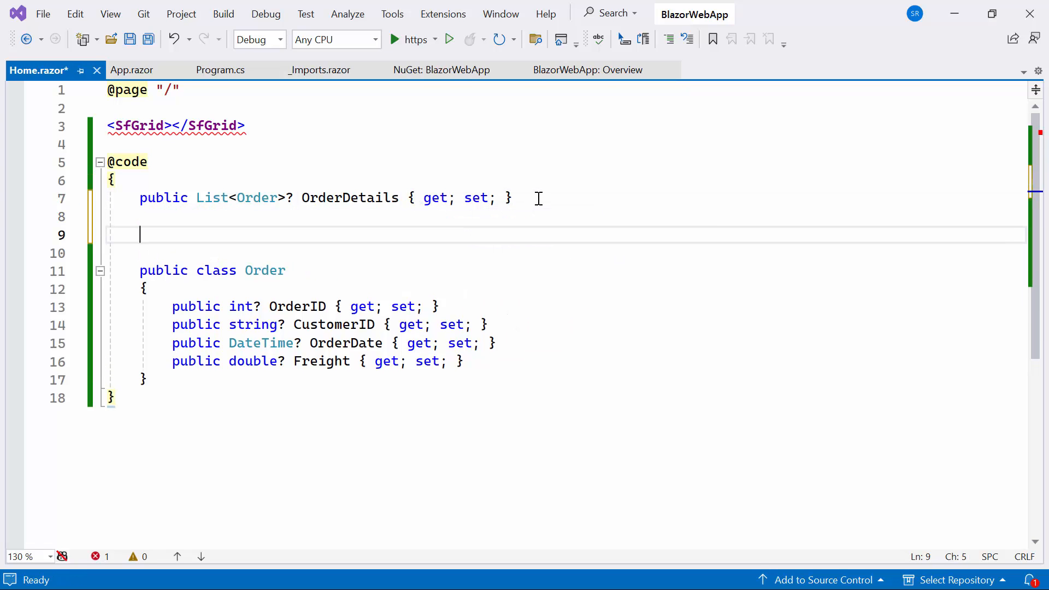
{"action": "type", "text": "protected override void OnInitialized()     {         OrderDetails = Enumerable.Range(1, 10).Select(x => new Order()         {             OrderID = 1000 + x,             CustomerID = (new string[] { \"ALFKI\", \"ANANTR\", \"ANTON\", \"BLONP\", \"BOLID\" })[new Random().Next(5)],             Freight = 2.1 * x,             OrderDate = DateTime.Now.AddDays(-x),         }).ToList();     }"}
{"action": "key", "text": "ctrl+s"}
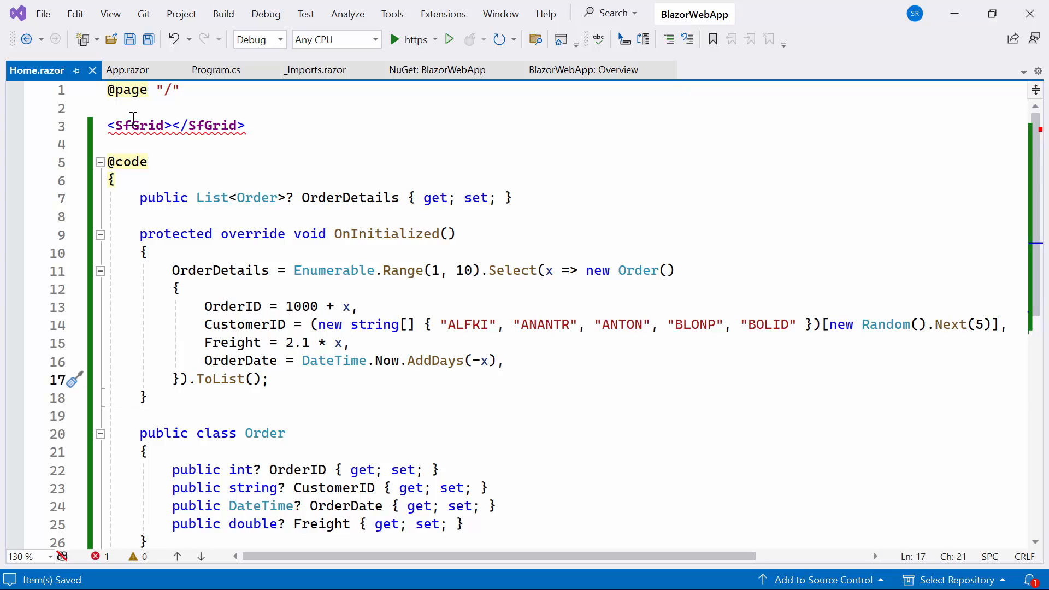
Bind the grid with DataSource="OrderDetails" on the SfGrid tag.
{"action": "left_click", "coordinate": [165, 126]}
{"action": "type", "text": "d"}
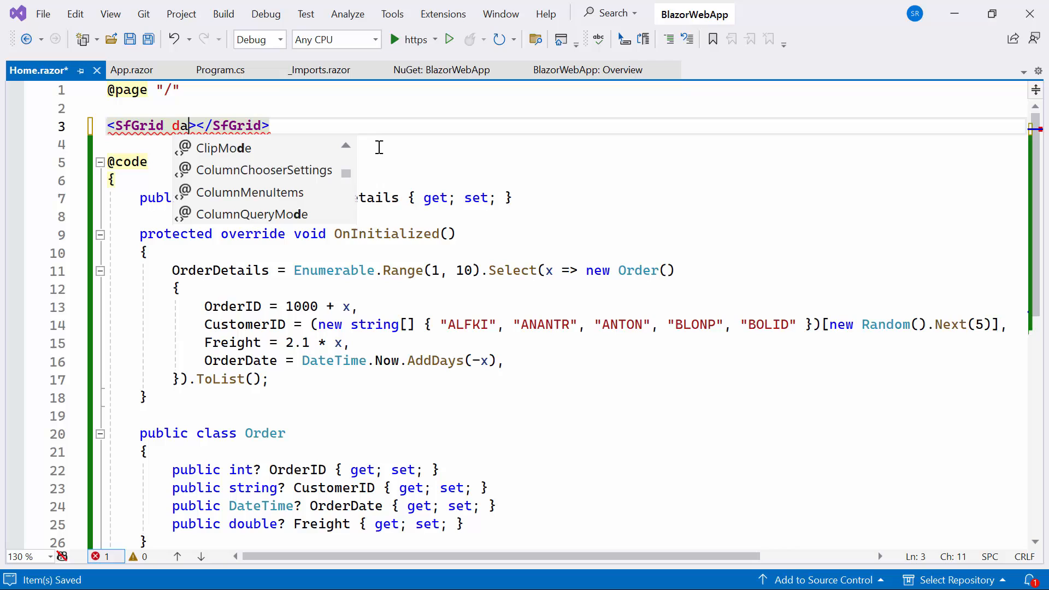
{"action": "type", "text": "a"}
{"action": "key", "text": "Escape"}
{"action": "key", "text": "Tab"}
{"action": "type", "text": "OrderDetails"}
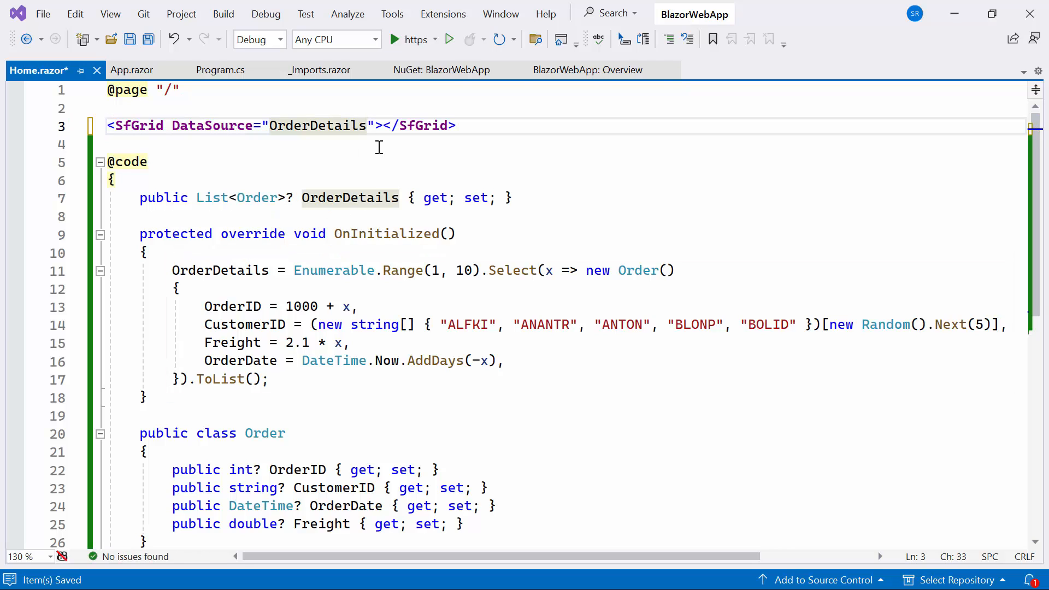
Save Home.razor and run the app to show the ten-order grid.
{"action": "key", "text": "Right"}
{"action": "key", "text": "ctrl+s"}
{"action": "left_click", "coordinate": [410, 46]}
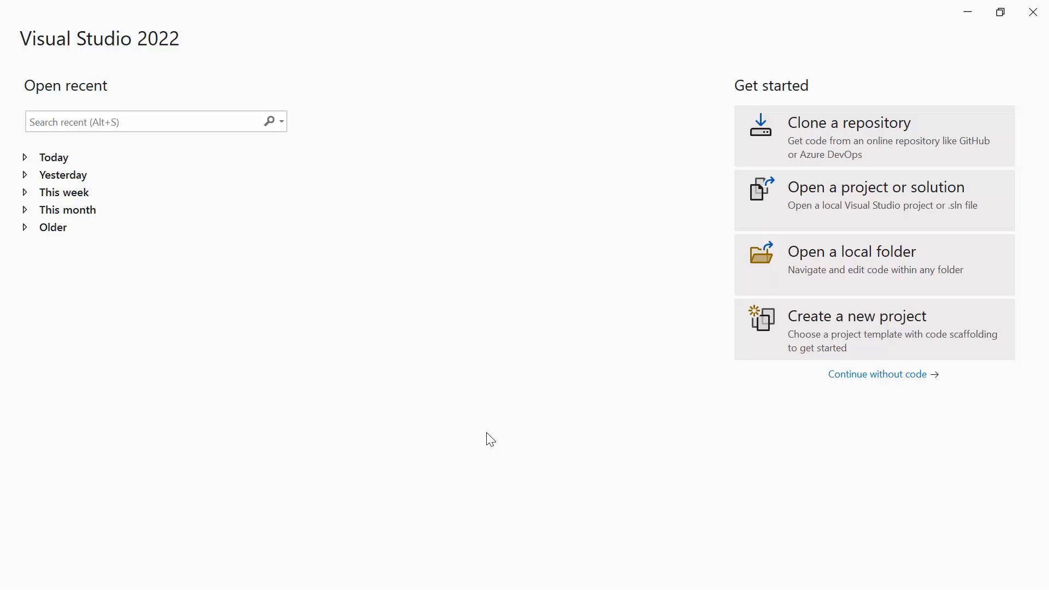
Start a new Blazor Web App project named BlazorWebApp_Auto.
{"action": "left_click", "coordinate": [752, 341]}
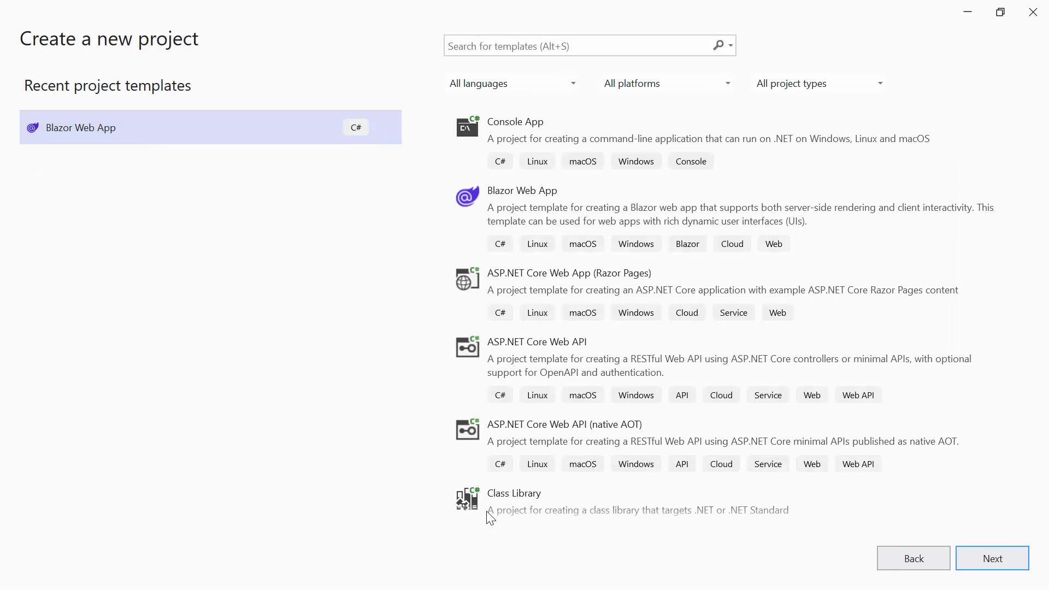
{"action": "left_click", "coordinate": [987, 557]}
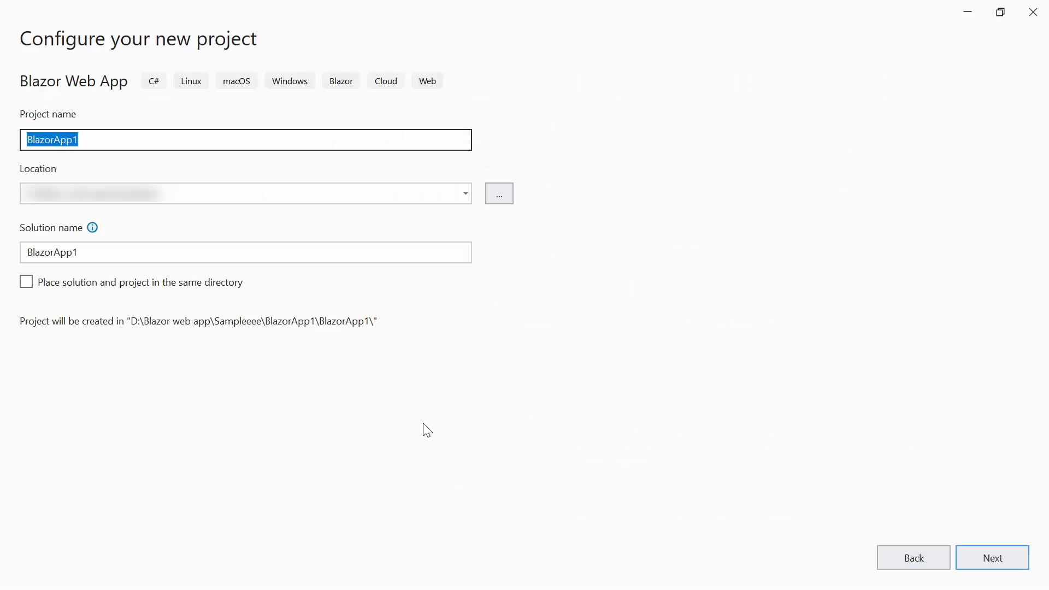
{"action": "type", "text": "BlazorWebApp_Auto"}
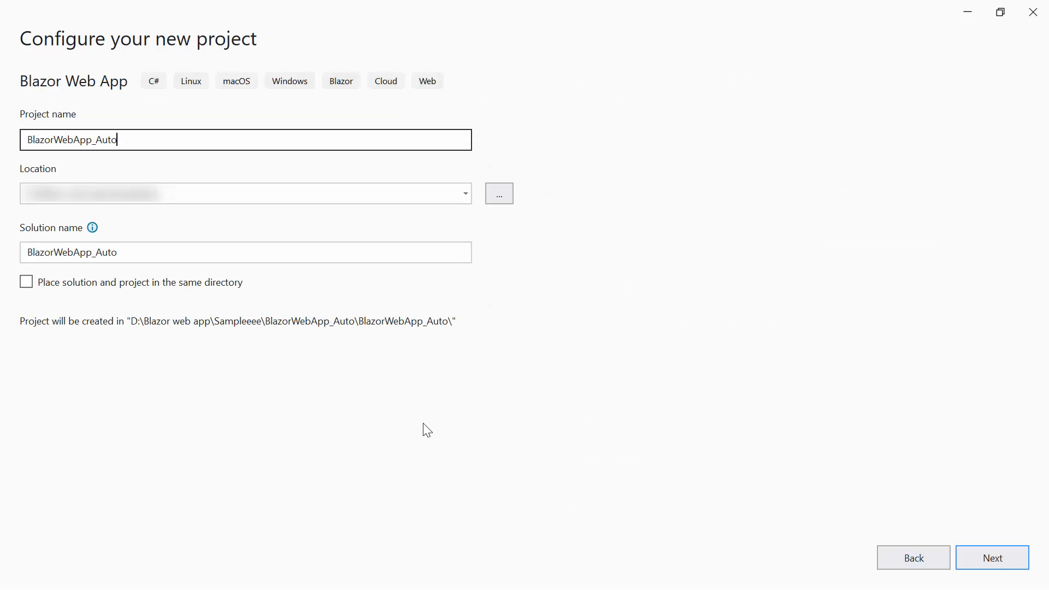
{"action": "key", "text": "ctrl+a"}
{"action": "key", "text": "Return"}
Set render mode Auto (Server and WebAssembly) with Global interactivity and create the project.
{"action": "left_click", "coordinate": [465, 263]}
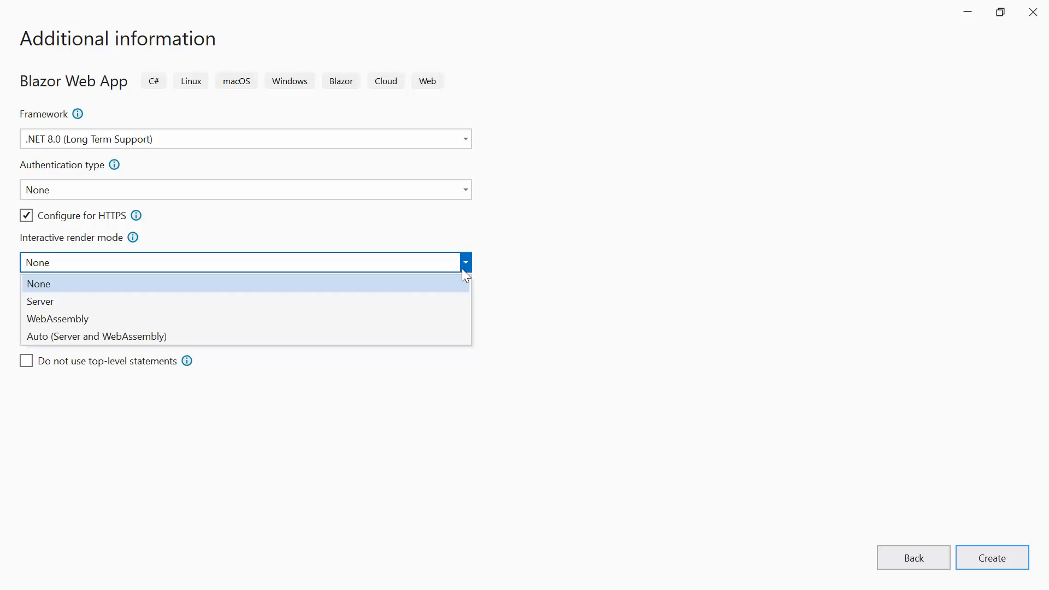
{"action": "left_click", "coordinate": [450, 336]}
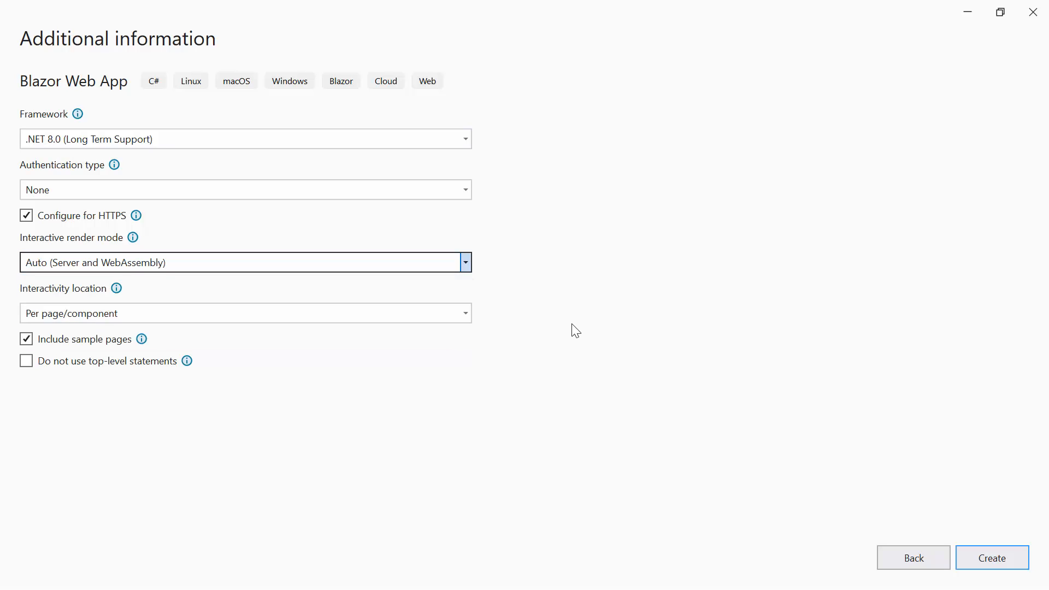
{"action": "left_click", "coordinate": [468, 314]}
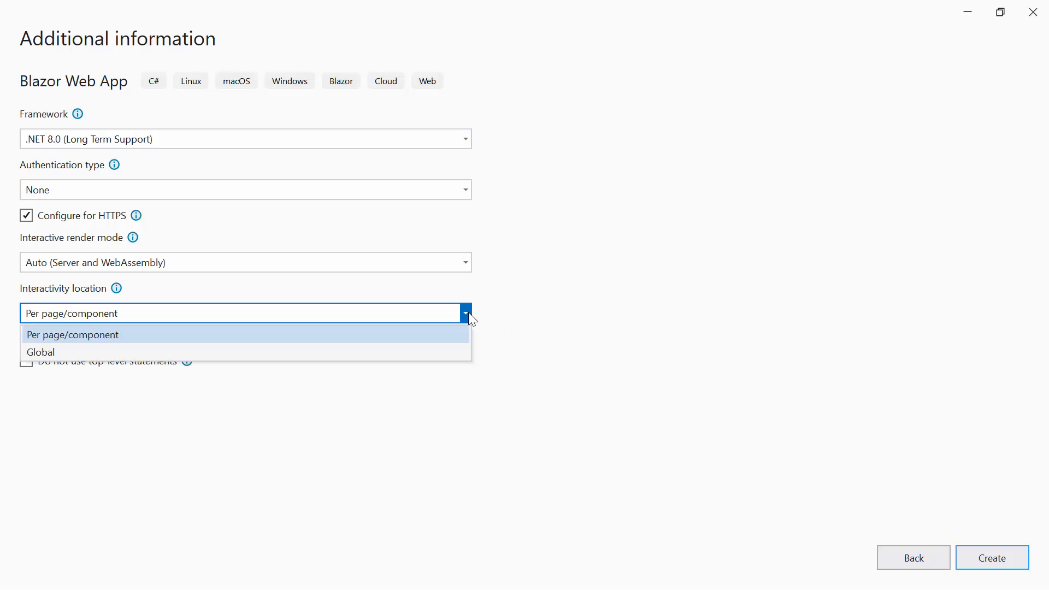
{"action": "left_click", "coordinate": [462, 352]}
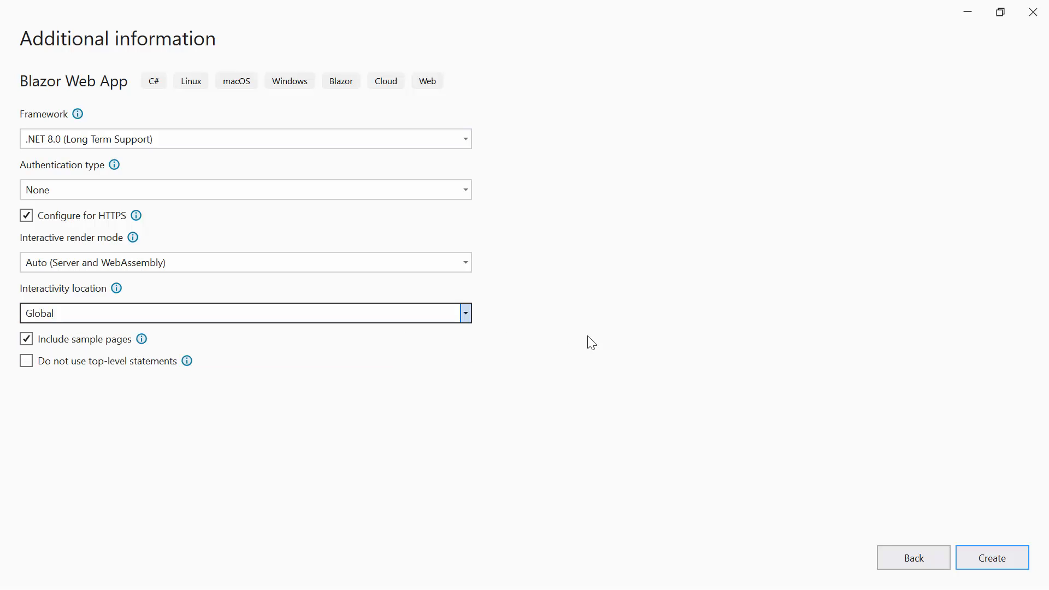
{"action": "left_click", "coordinate": [984, 557]}
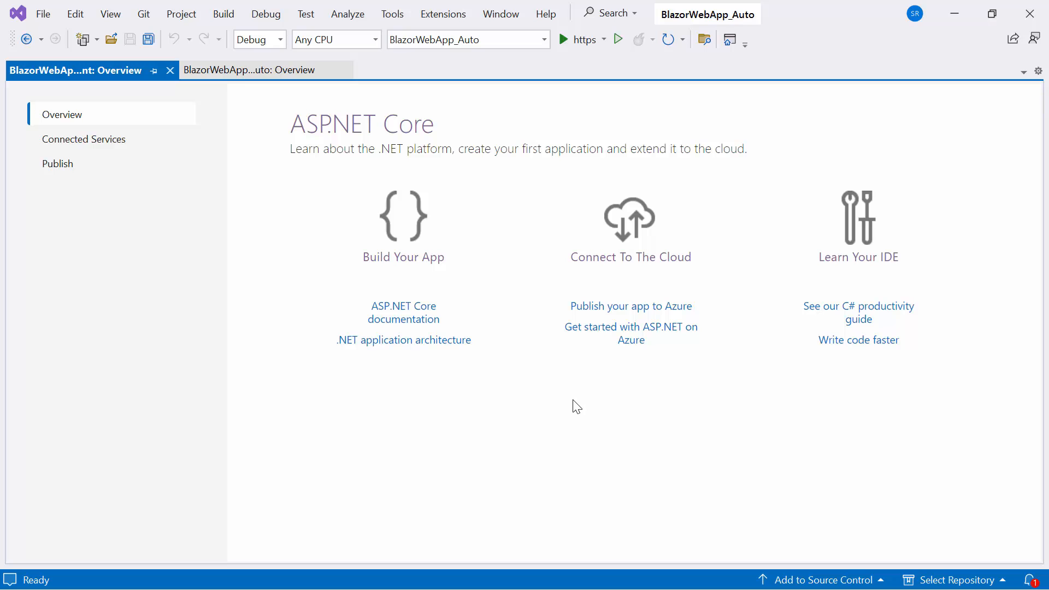
Show Solution Explorer, then review the server Program.cs and Components/App.razor with its InteractiveAuto render mode.
{"action": "left_click", "coordinate": [111, 14]}
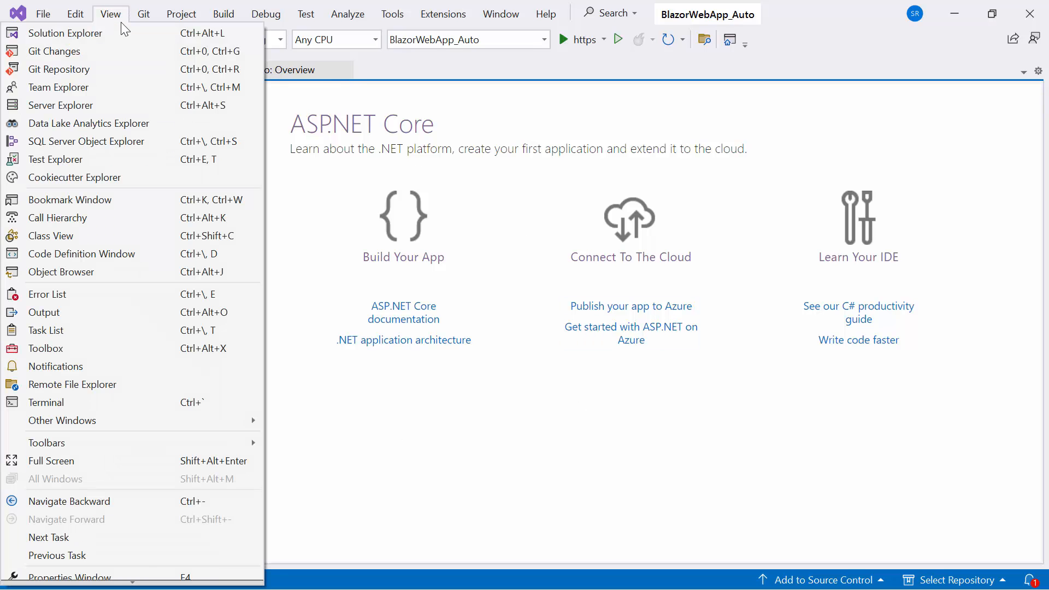
{"action": "left_click", "coordinate": [122, 33]}
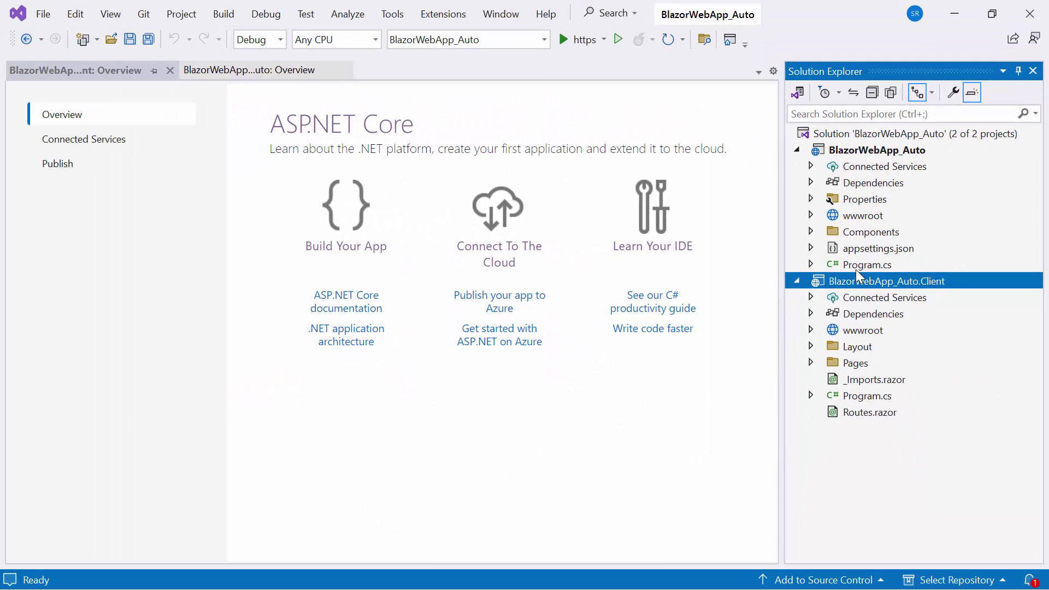
{"action": "double_click", "coordinate": [856, 270]}
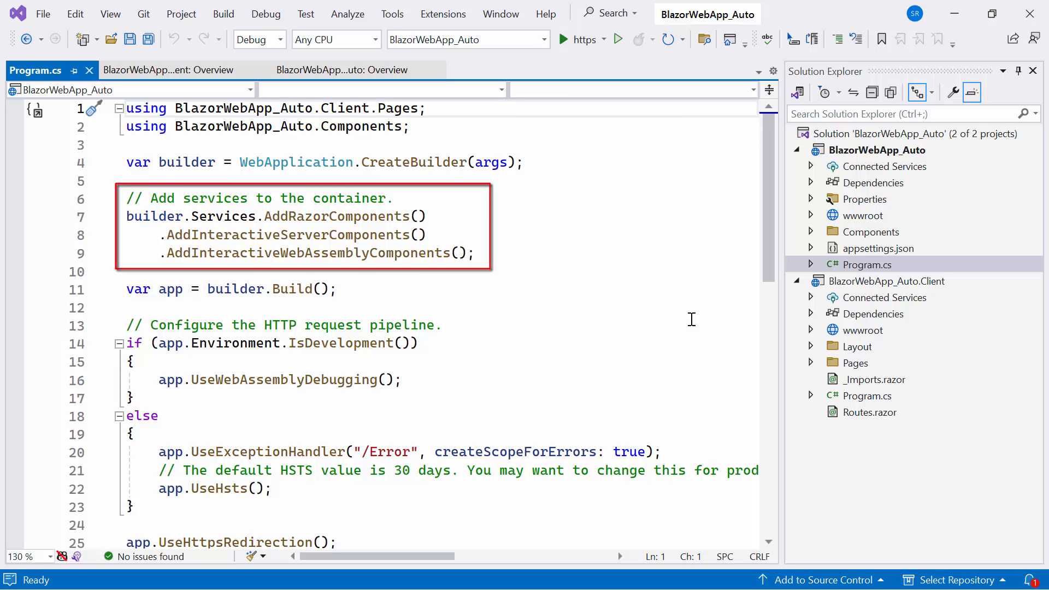
{"action": "scroll", "coordinate": [696, 316], "scroll_direction": "down", "scroll_amount": 6}
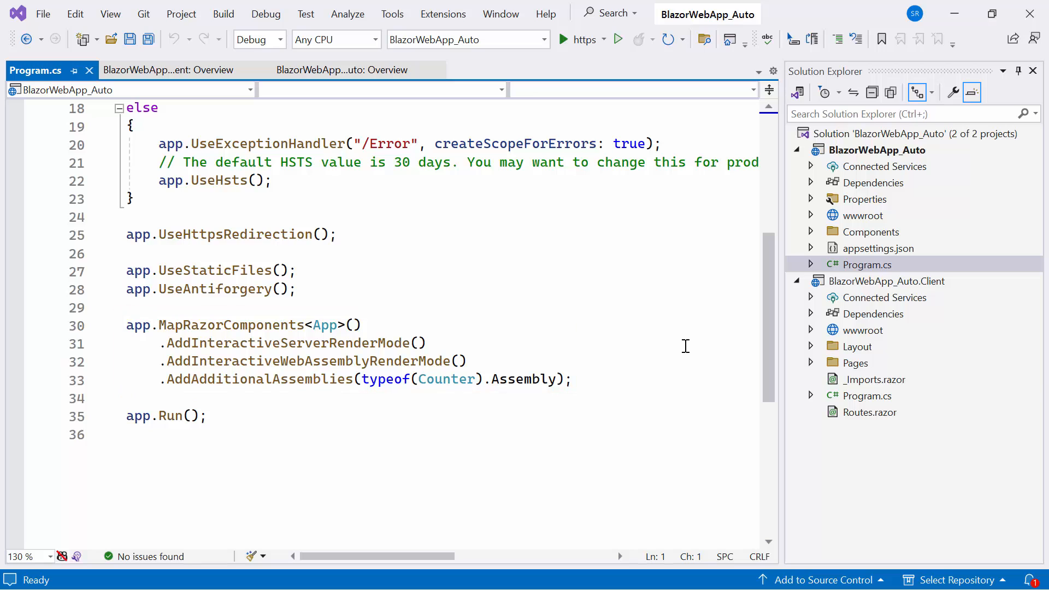
{"action": "left_click", "coordinate": [812, 232]}
{"action": "double_click", "coordinate": [880, 281]}
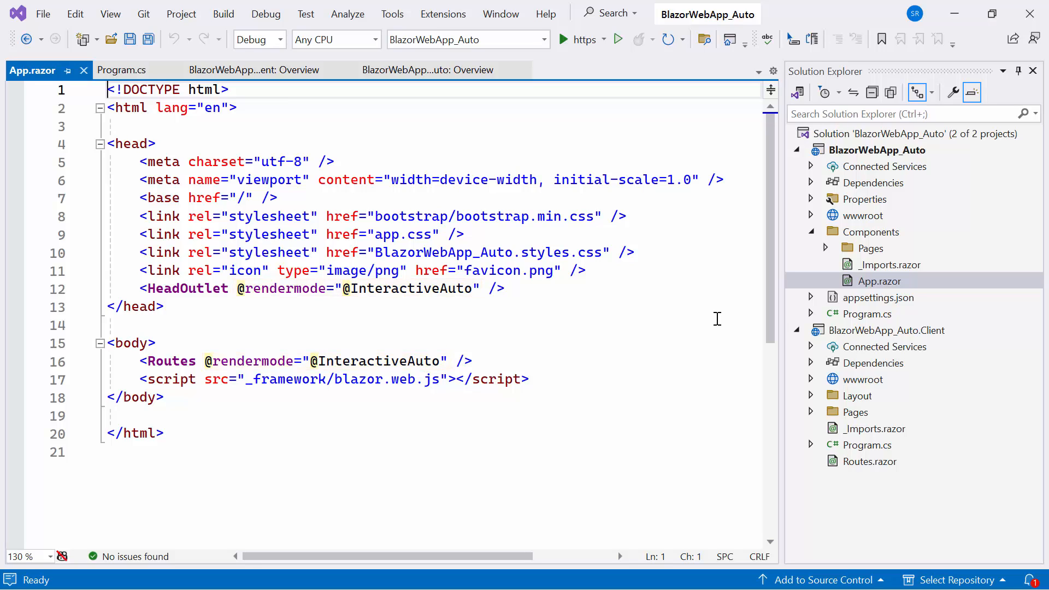
Run BlazorWebApp_Auto over https and inspect the page's .NET resource loading in the DevTools console.
{"action": "left_click", "coordinate": [579, 40]}
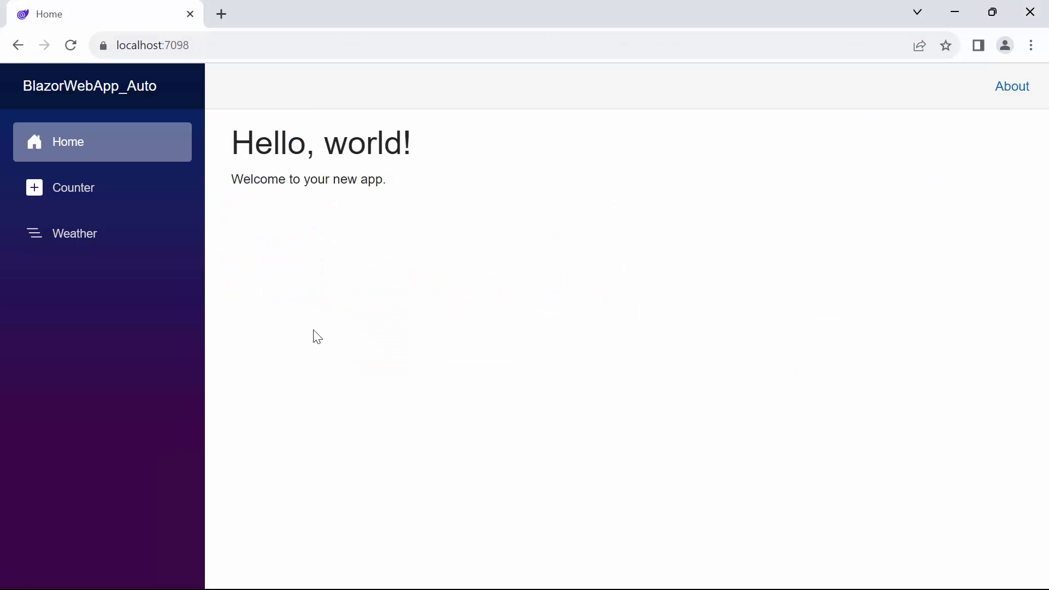
{"action": "right_click", "coordinate": [314, 330]}
{"action": "left_click", "coordinate": [333, 323]}
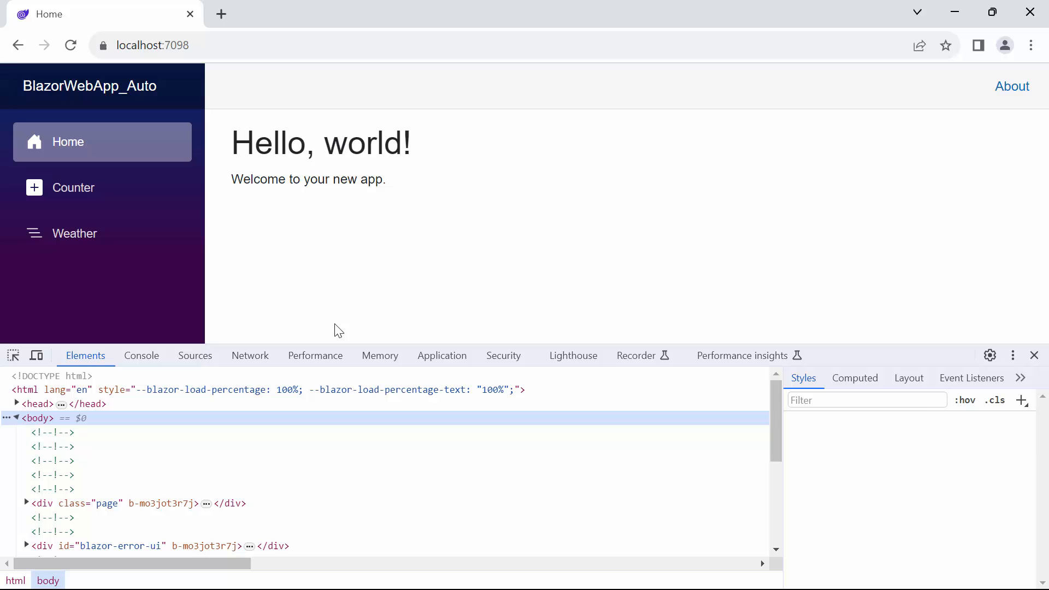
{"action": "left_click", "coordinate": [141, 356]}
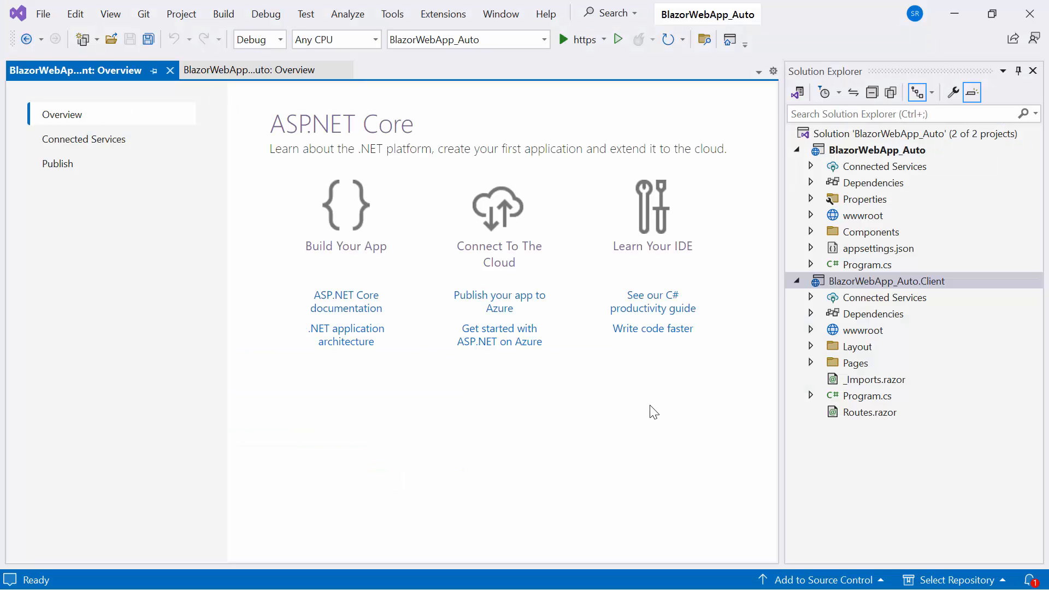
Peek at the client project's installed packages under Dependencies, then collapse them again.
{"action": "left_click", "coordinate": [811, 314]}
{"action": "left_click", "coordinate": [825, 363]}
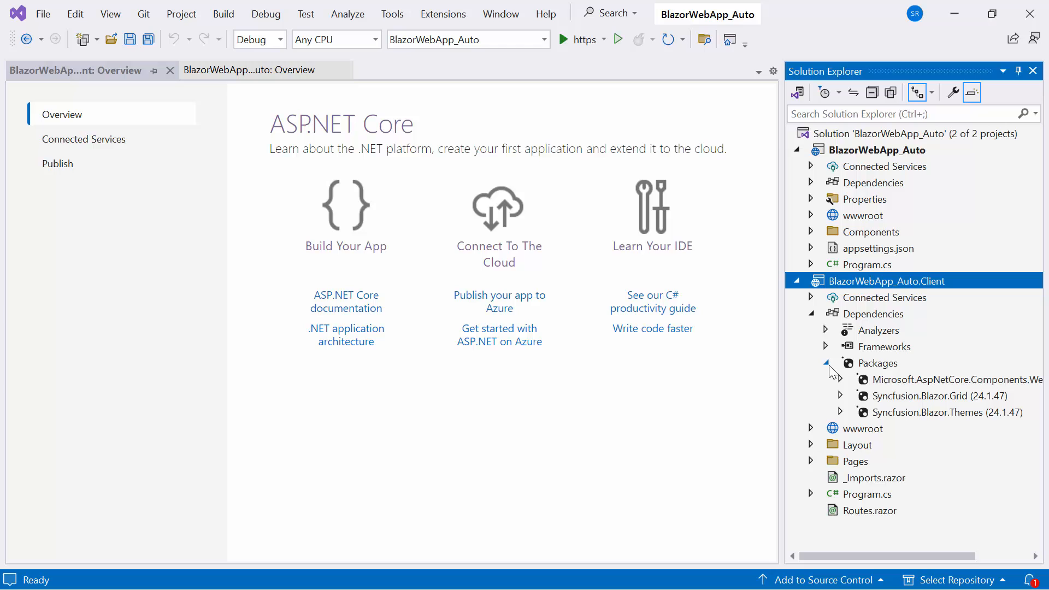
{"action": "left_click", "coordinate": [826, 363]}
{"action": "left_click", "coordinate": [811, 314]}
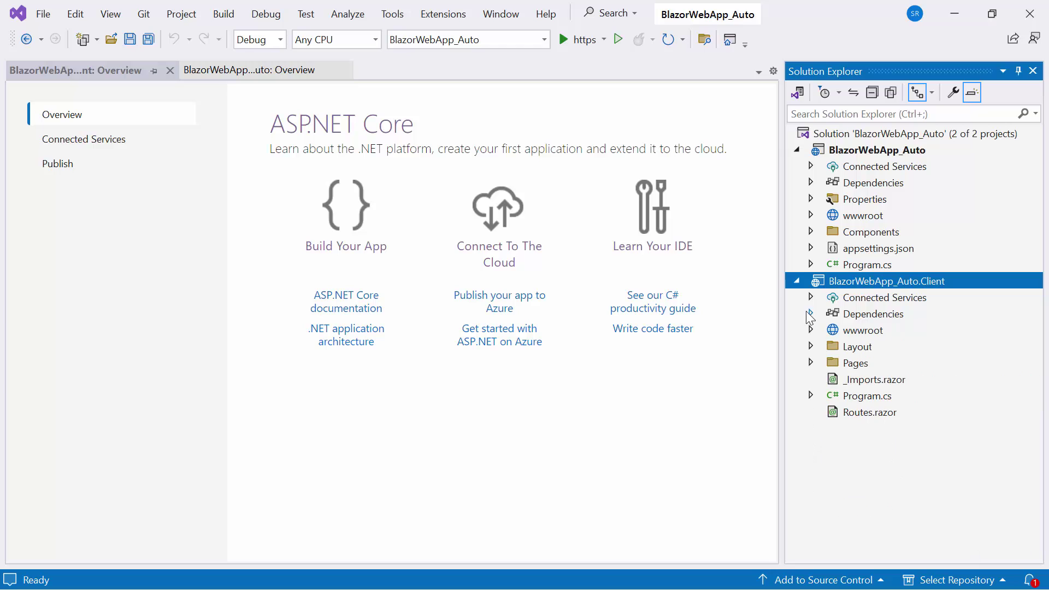
Review both Program.cs files and Pages/Counter.razor with its SfGrid, auto-hiding Solution Explorer.
{"action": "double_click", "coordinate": [858, 264]}
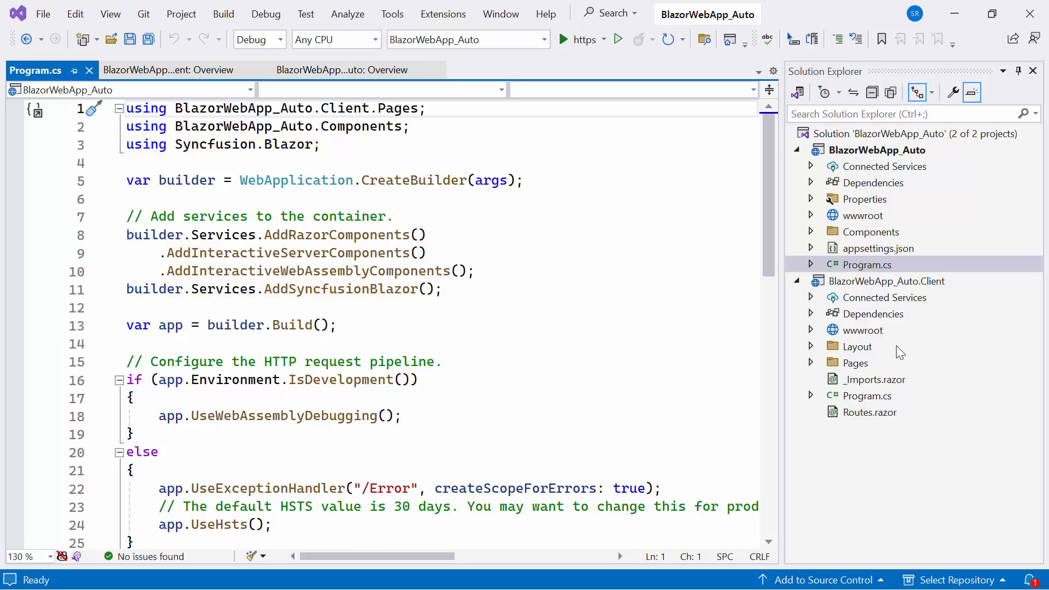
{"action": "double_click", "coordinate": [916, 398]}
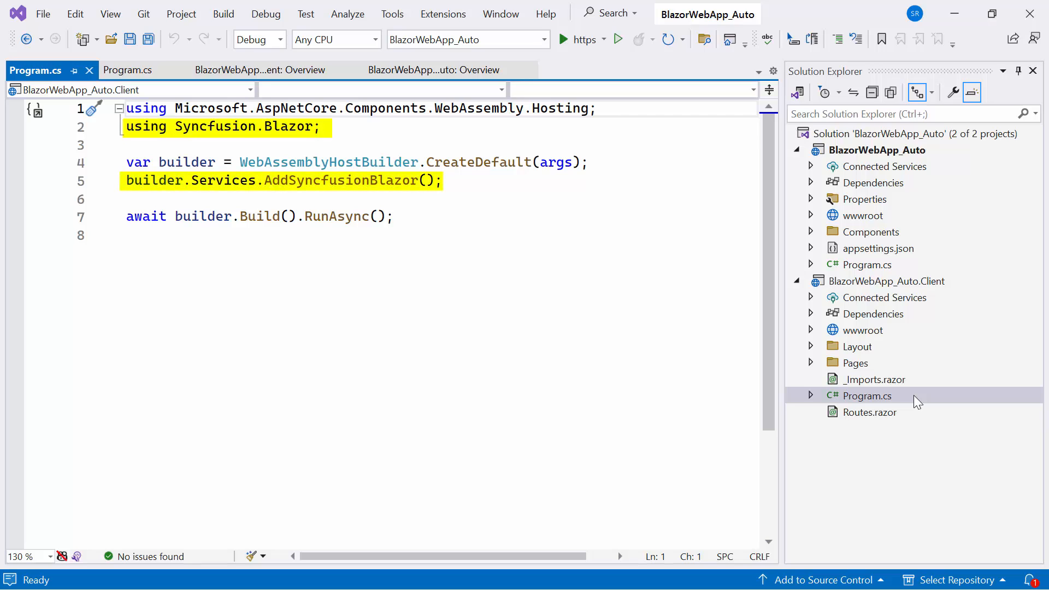
{"action": "left_click", "coordinate": [811, 364]}
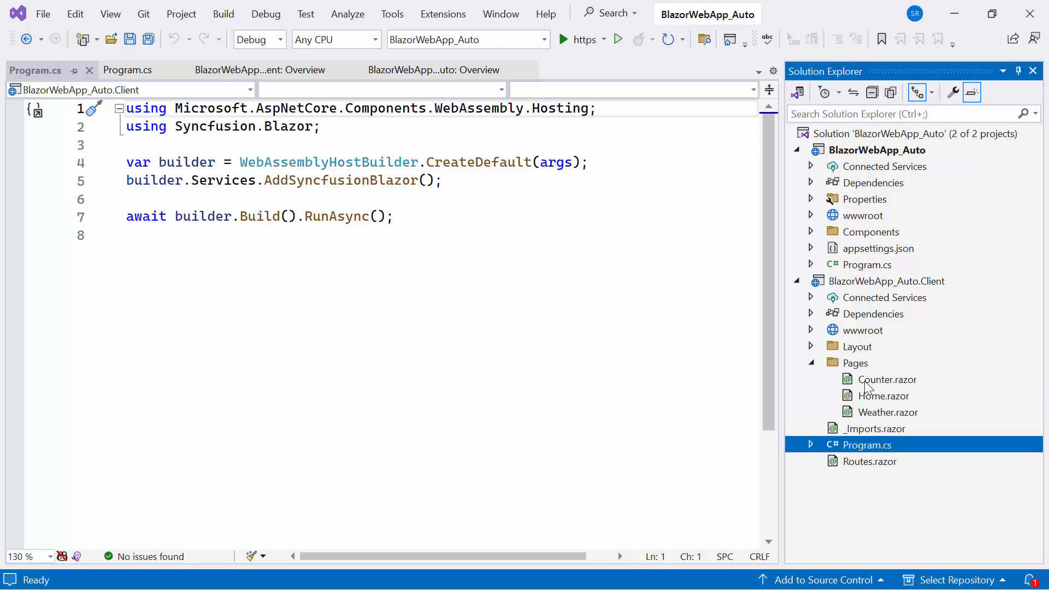
{"action": "double_click", "coordinate": [881, 382]}
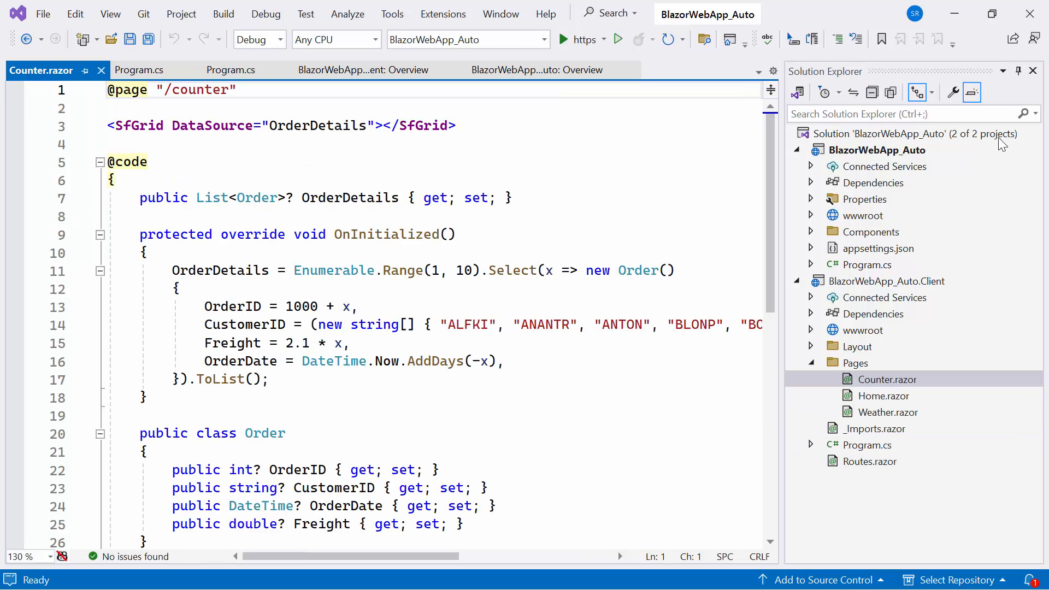
{"action": "left_click", "coordinate": [1033, 71]}
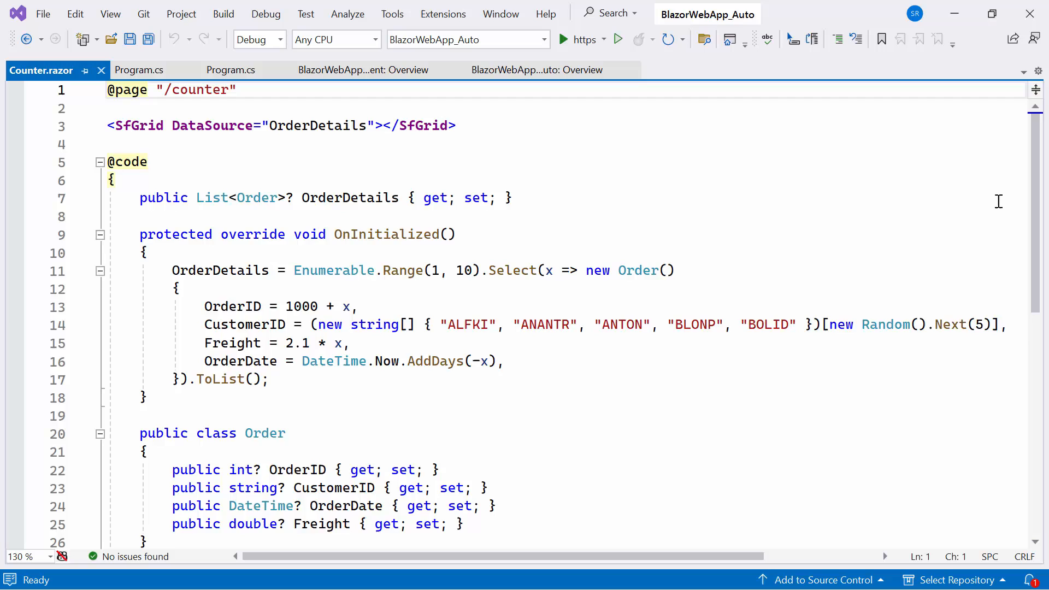
{"action": "scroll", "coordinate": [995, 205], "scroll_direction": "down", "scroll_amount": 2}
{"action": "scroll", "coordinate": [996, 212], "scroll_direction": "up", "scroll_amount": 2}
Run the app, go to Counter and check focus moves across order 1001-1005 grid cells.
{"action": "left_click", "coordinate": [582, 40]}
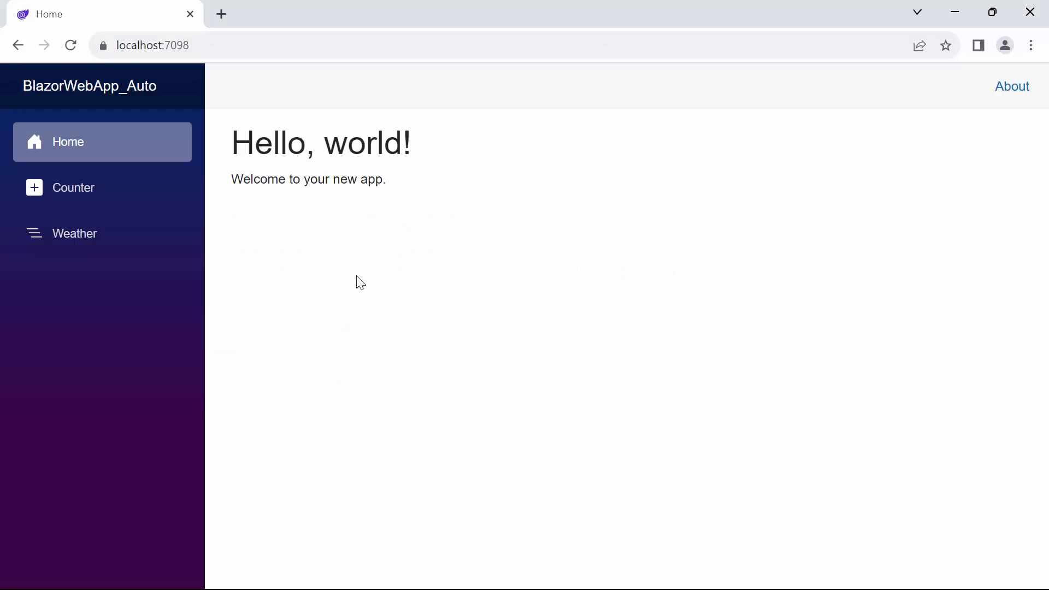
{"action": "left_click", "coordinate": [115, 199]}
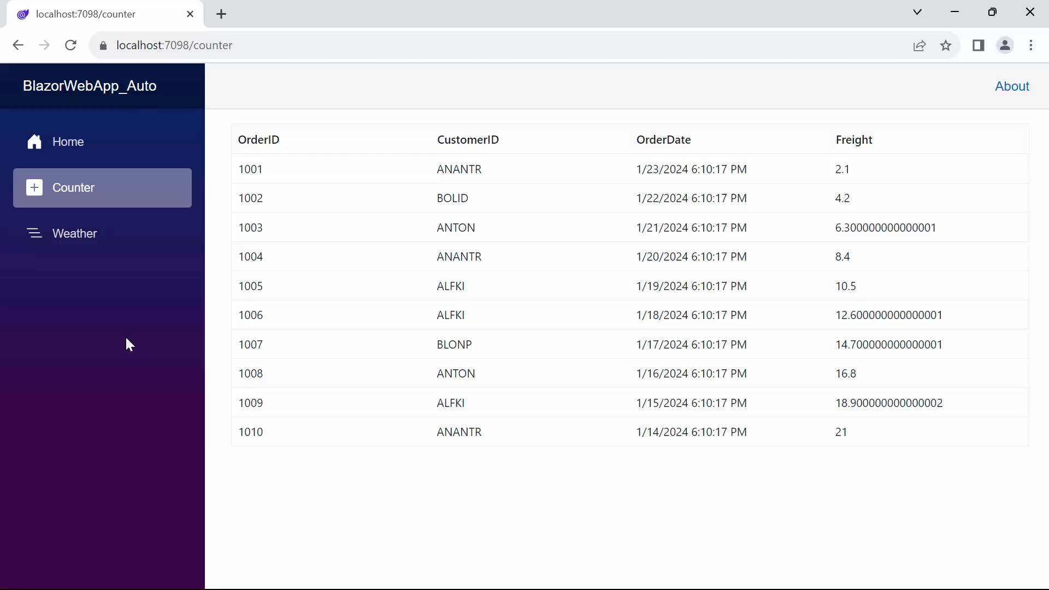
{"action": "left_click", "coordinate": [255, 179]}
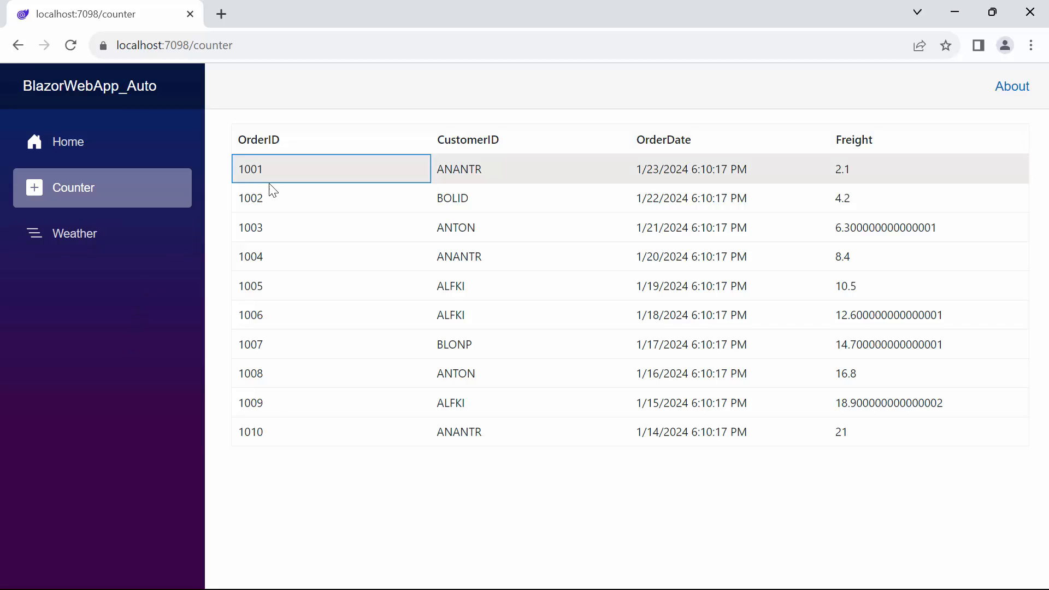
{"action": "left_click", "coordinate": [450, 234]}
{"action": "left_click", "coordinate": [463, 255]}
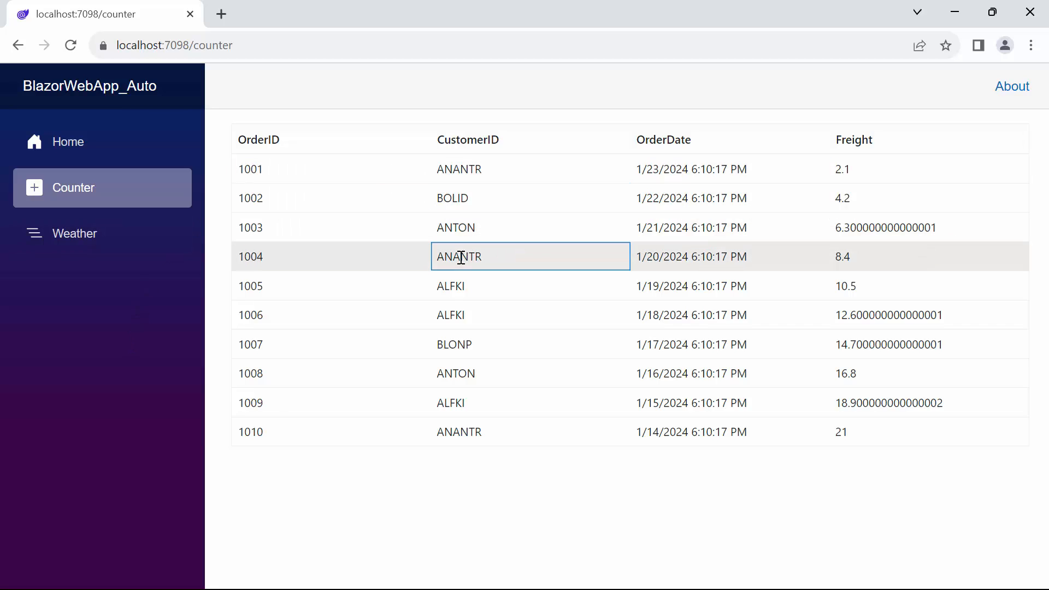
{"action": "left_click", "coordinate": [466, 288]}
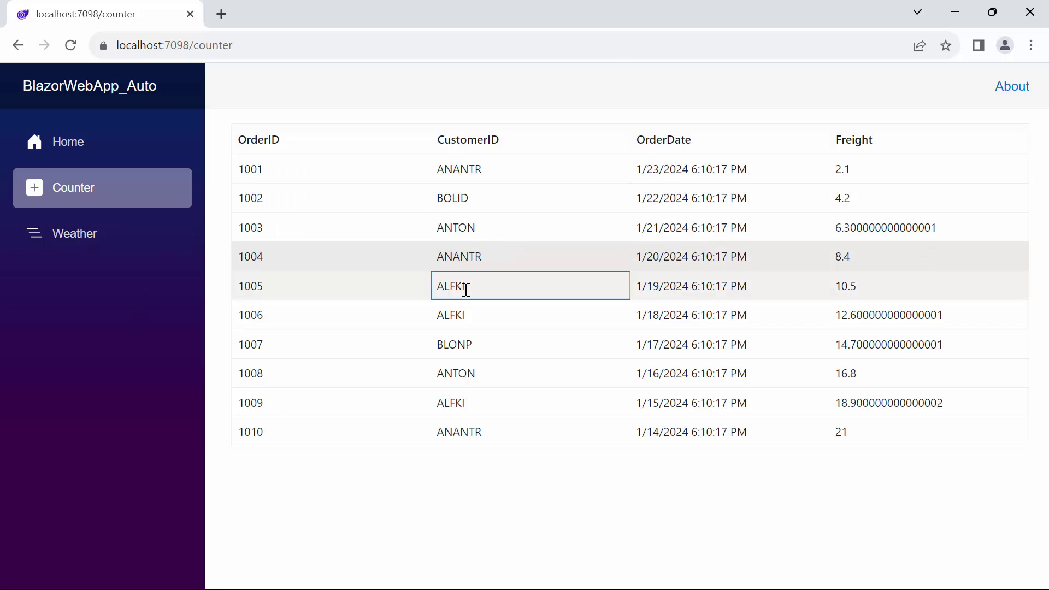
{"action": "left_click", "coordinate": [433, 498]}
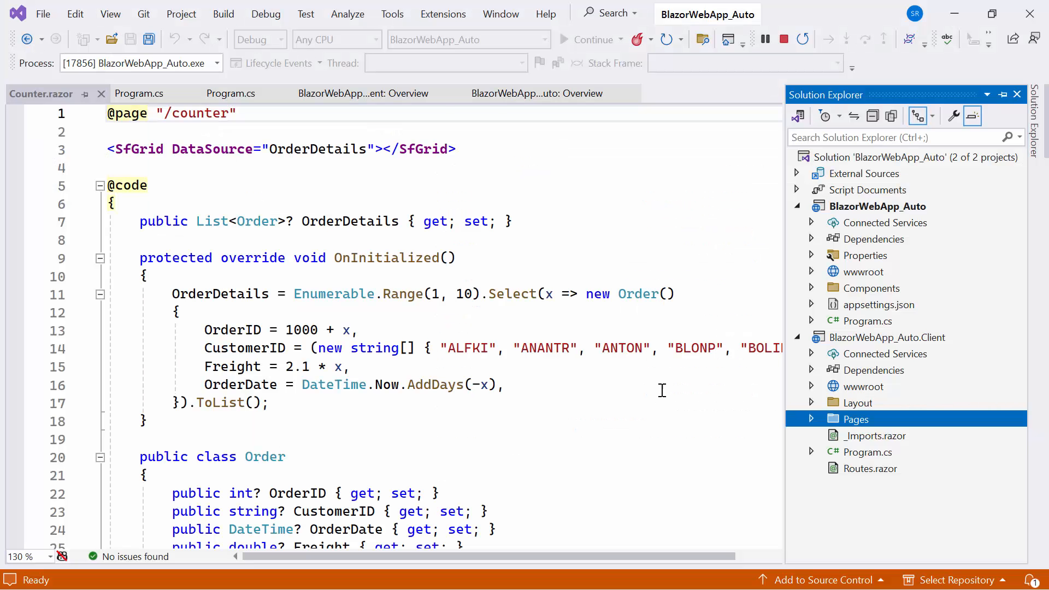
{"action": "left_click_drag", "start_coordinate": [237, 331], "coordinate": [486, 331]}
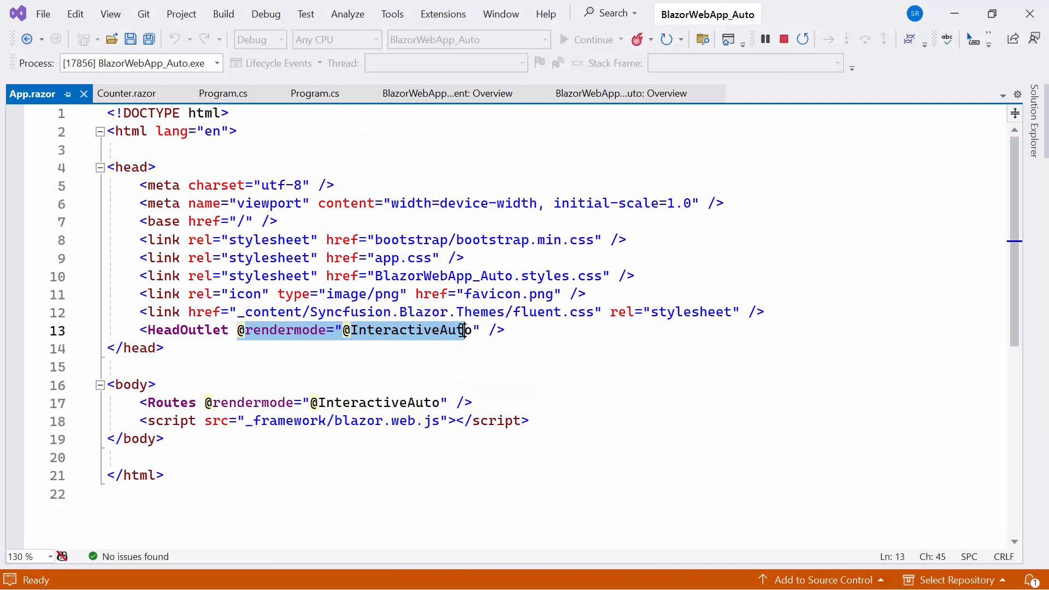
{"action": "key", "text": "Delete"}
{"action": "left_click_drag", "start_coordinate": [205, 403], "coordinate": [447, 403]}
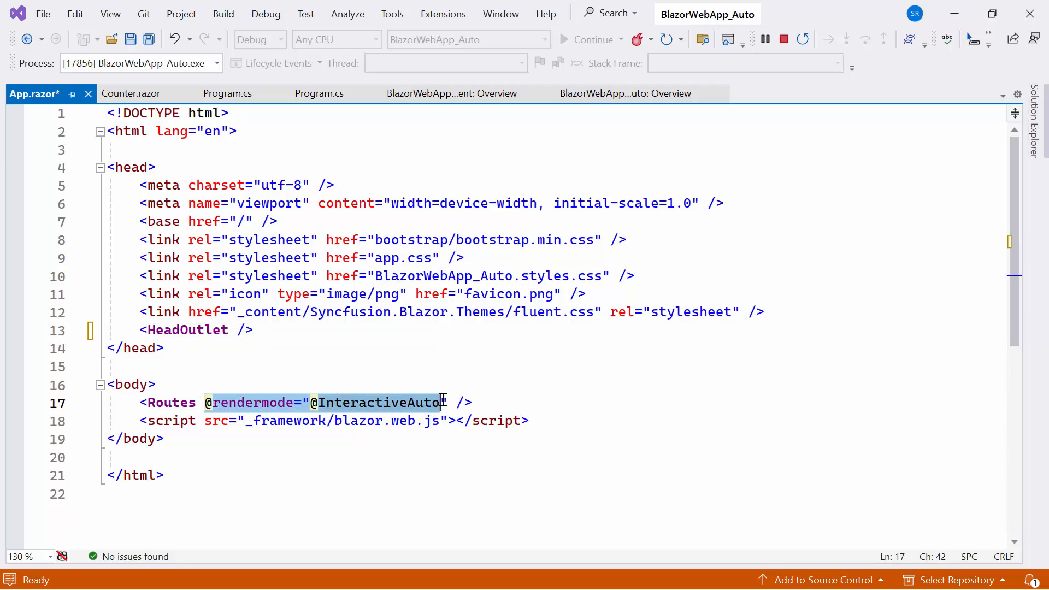
{"action": "key", "text": "Delete"}
{"action": "key", "text": "ctrl+s"}
{"action": "left_click", "coordinate": [637, 40]}
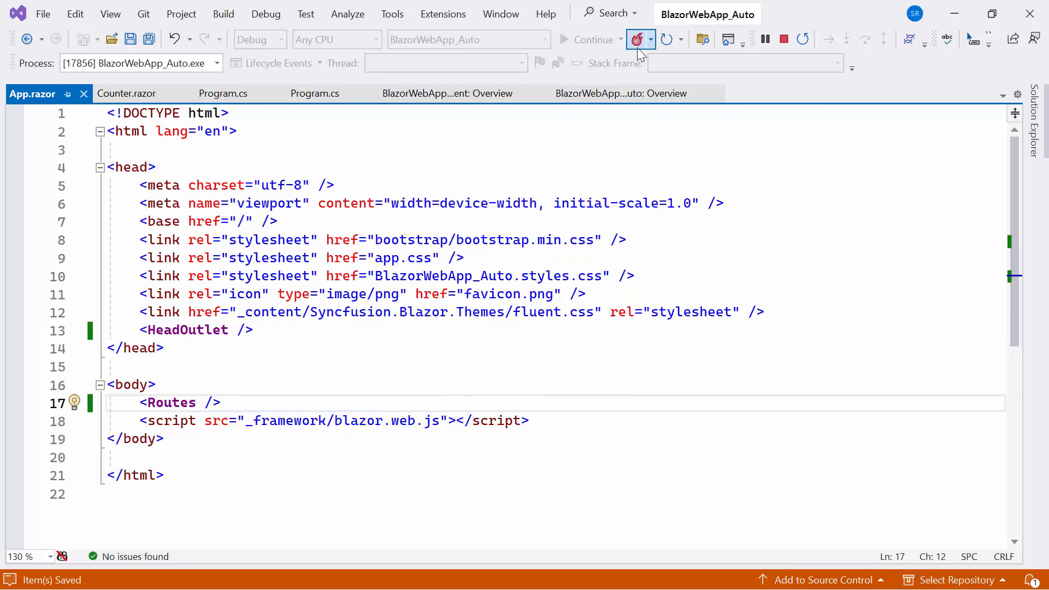
Switch to the browser, reload the app and return to the Counter page with the orders grid.
{"action": "key", "text": "alt+Tab"}
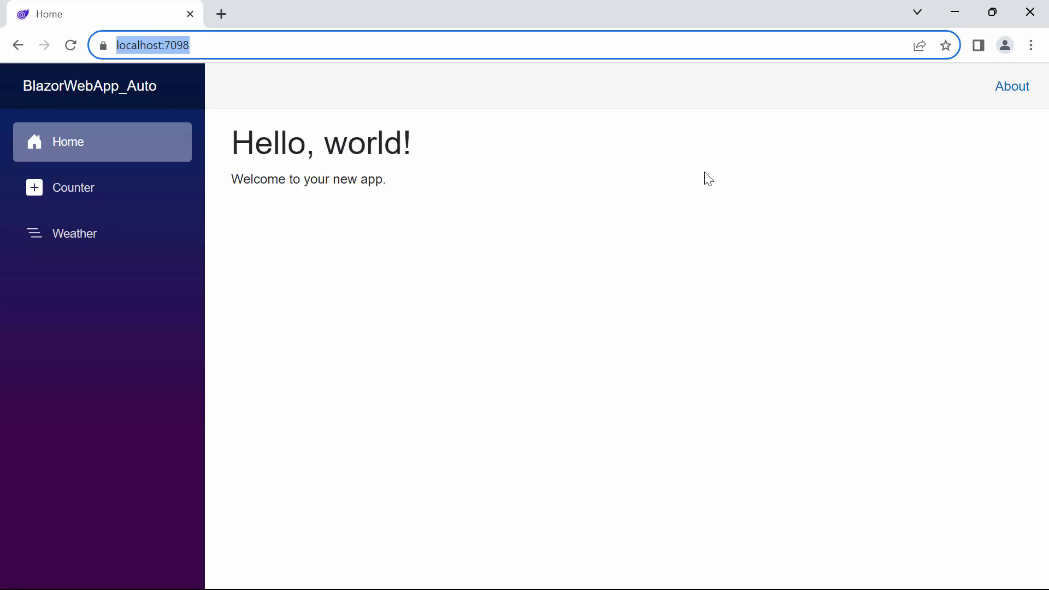
{"action": "left_click", "coordinate": [74, 53]}
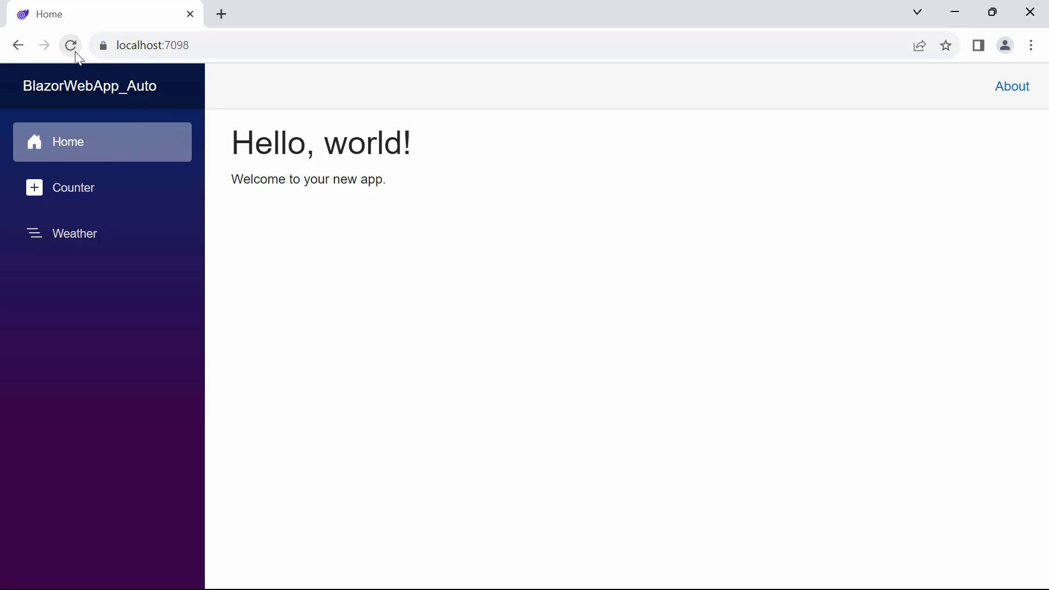
{"action": "left_click", "coordinate": [93, 183]}
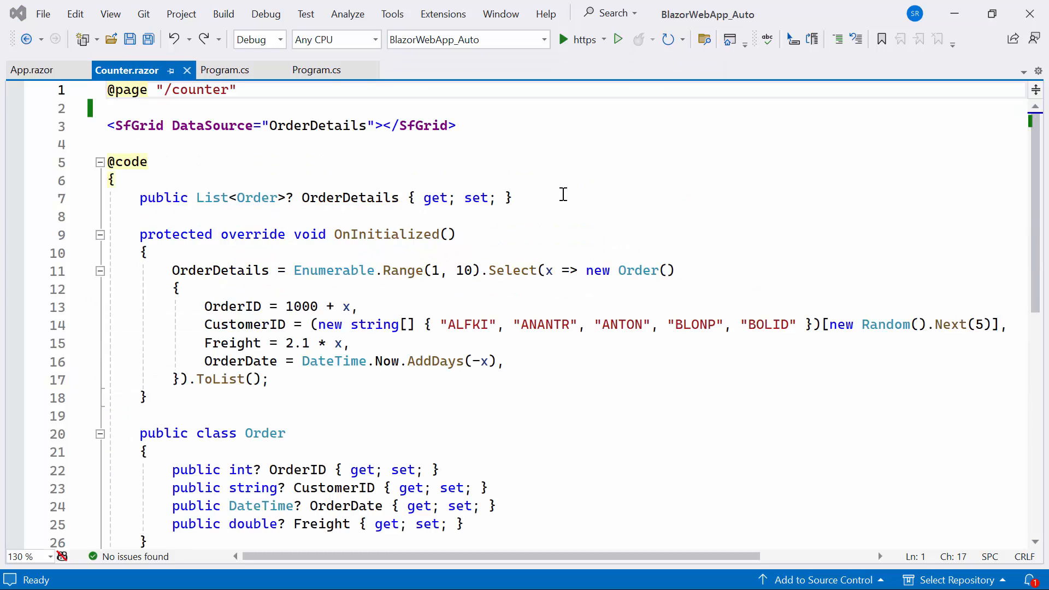
{"action": "key", "text": "Return"}
{"action": "type", "text": "@rendermode "}
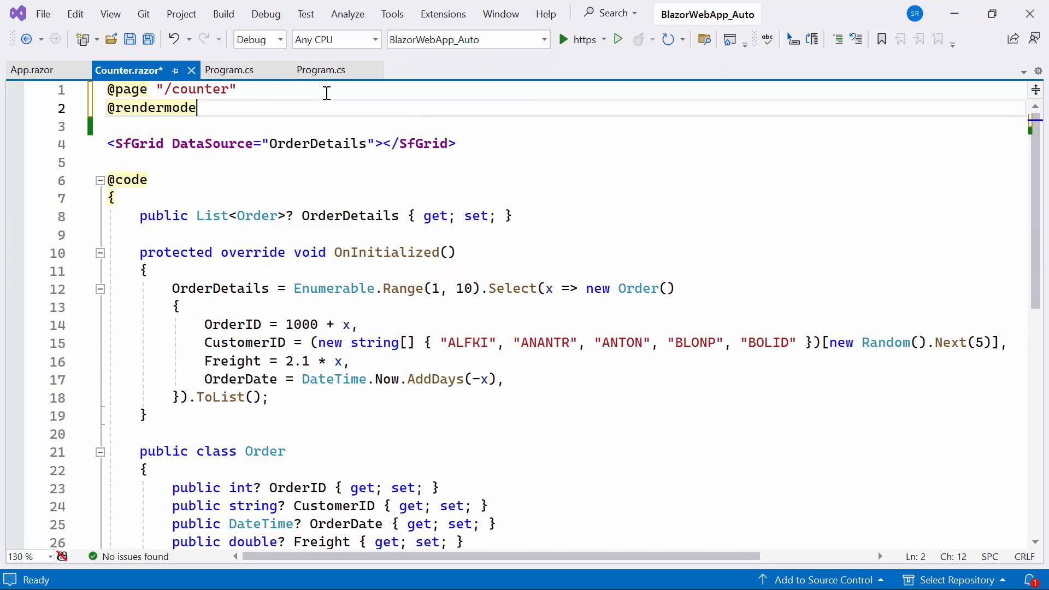
{"action": "type", "text": "Intera"}
{"action": "key", "text": "Down"}
{"action": "key", "text": "Down"}
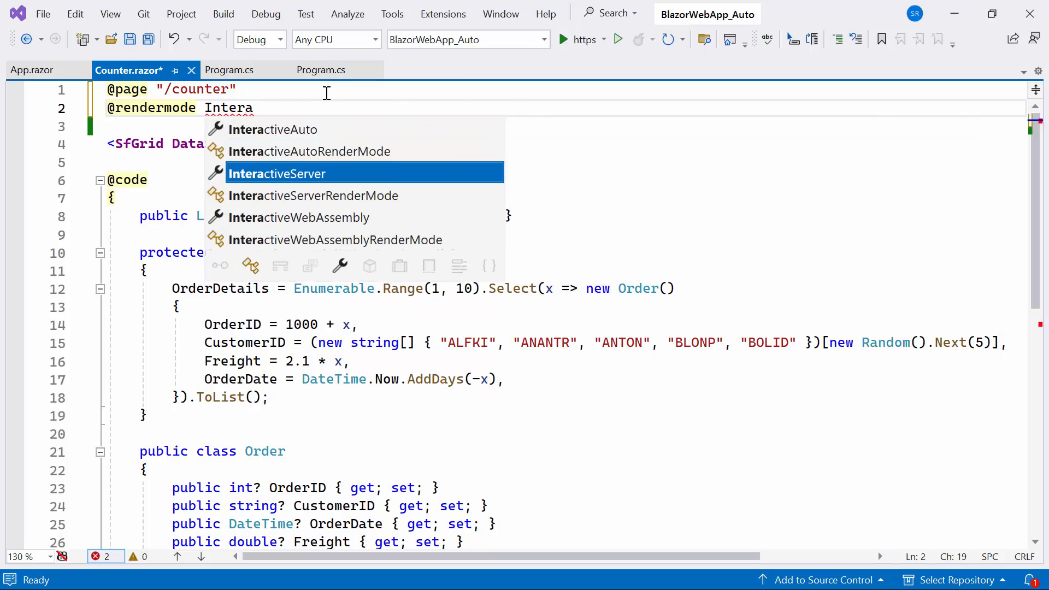
{"action": "key", "text": "Tab"}
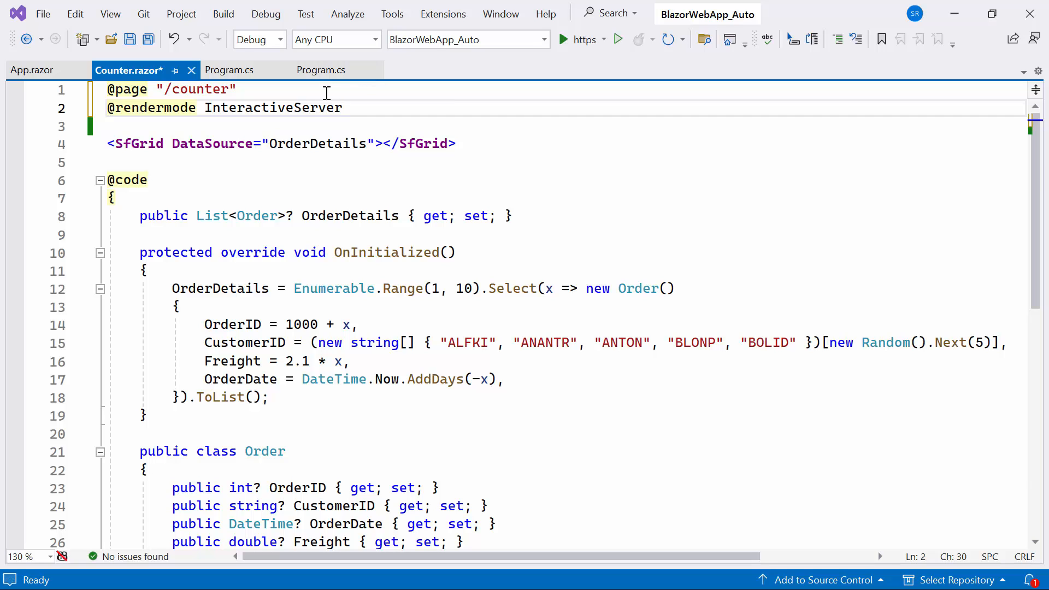
{"action": "key", "text": "ctrl+z"}
{"action": "type", "text": "tera"}
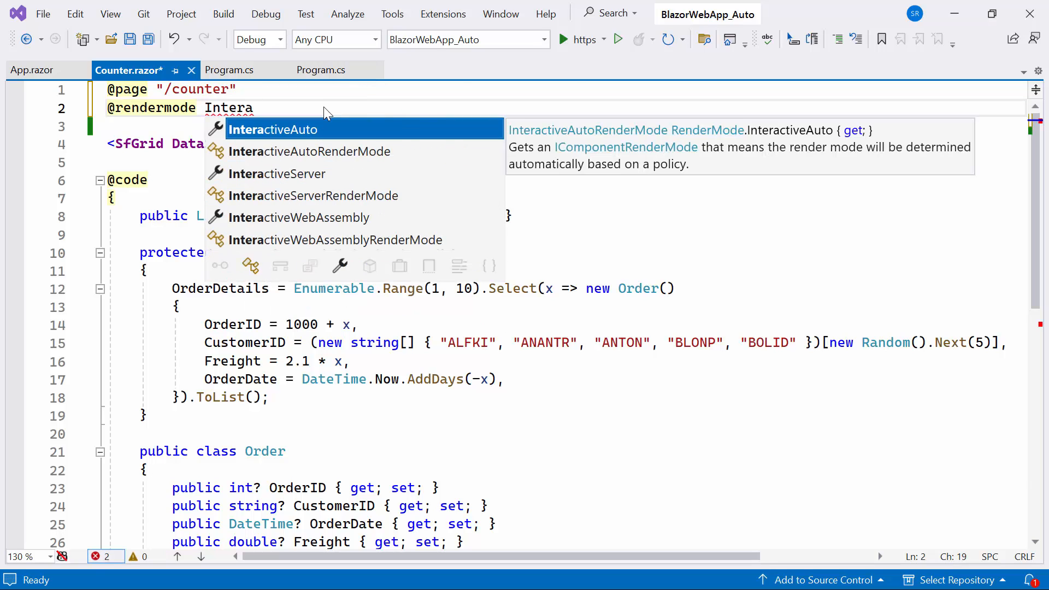
{"action": "key", "text": "Down"}
{"action": "key", "text": "Down"}
{"action": "key", "text": "Down"}
{"action": "key", "text": "Tab"}
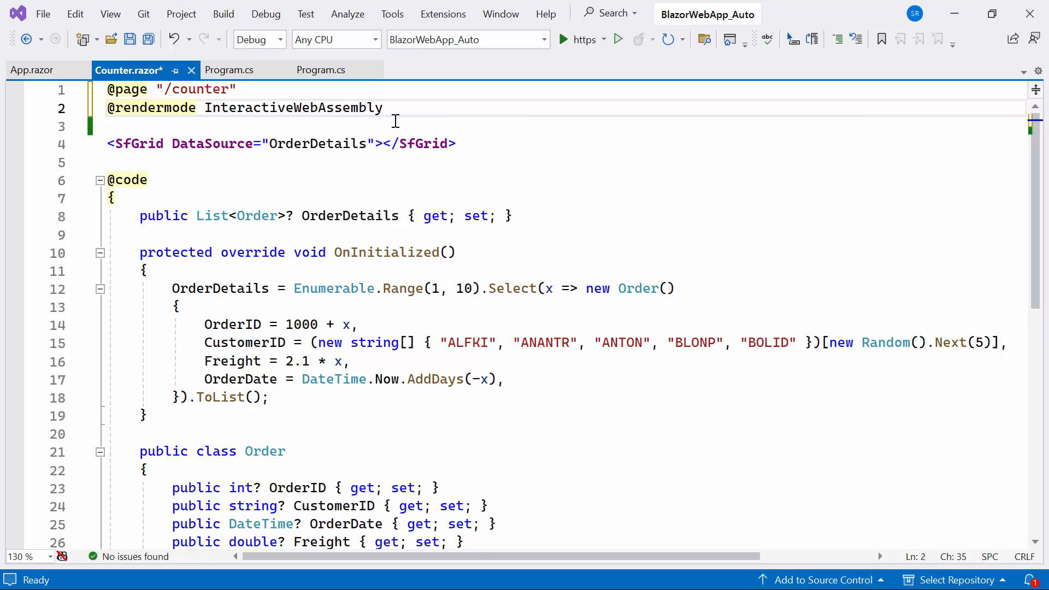
{"action": "double_click", "coordinate": [364, 110]}
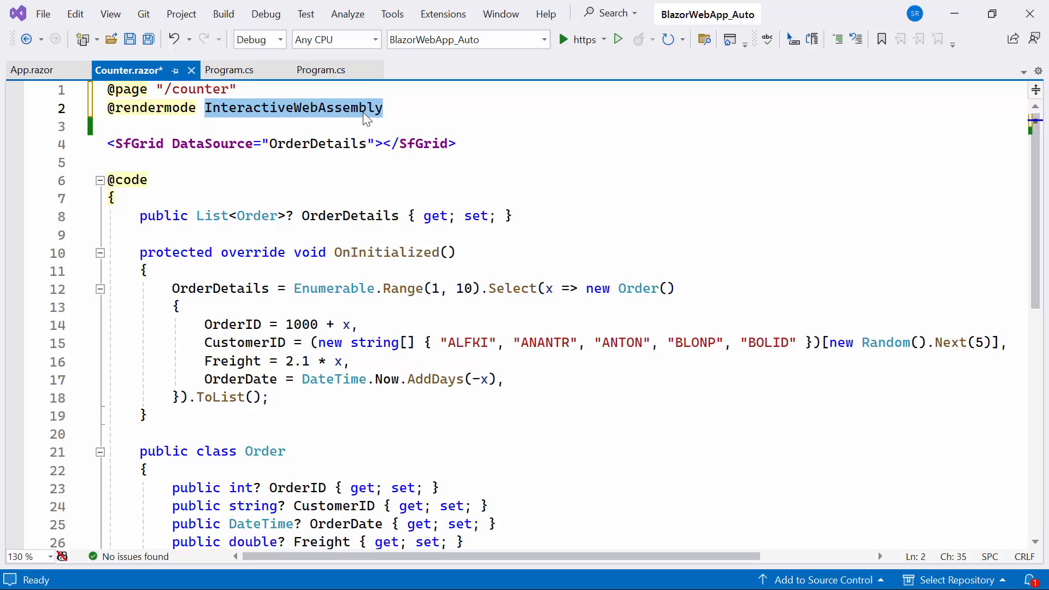
{"action": "type", "text": "Inter"}
{"action": "key", "text": "Tab"}
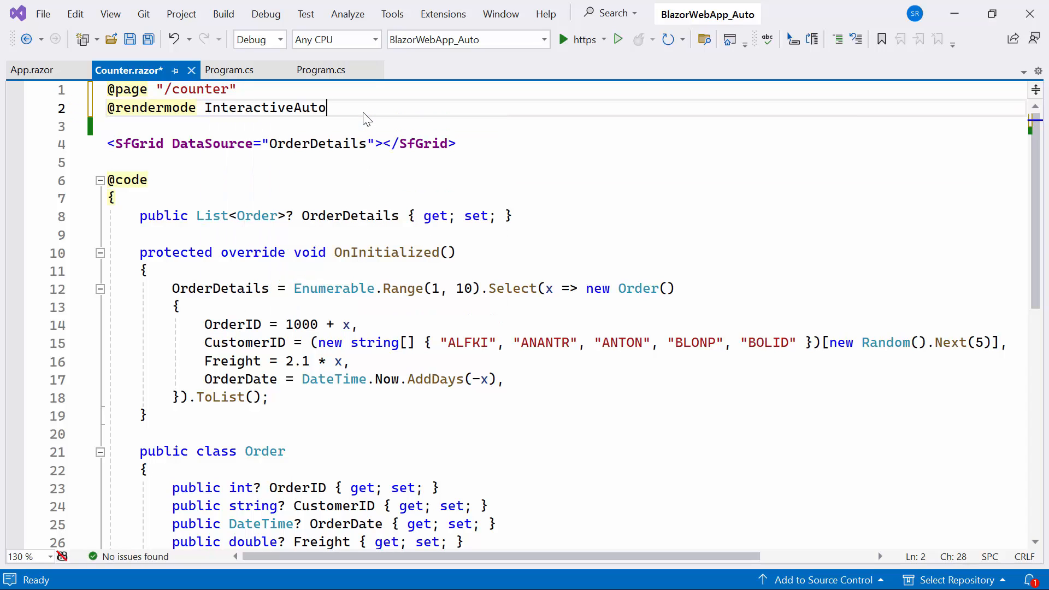
{"action": "key", "text": "ctrl+s"}
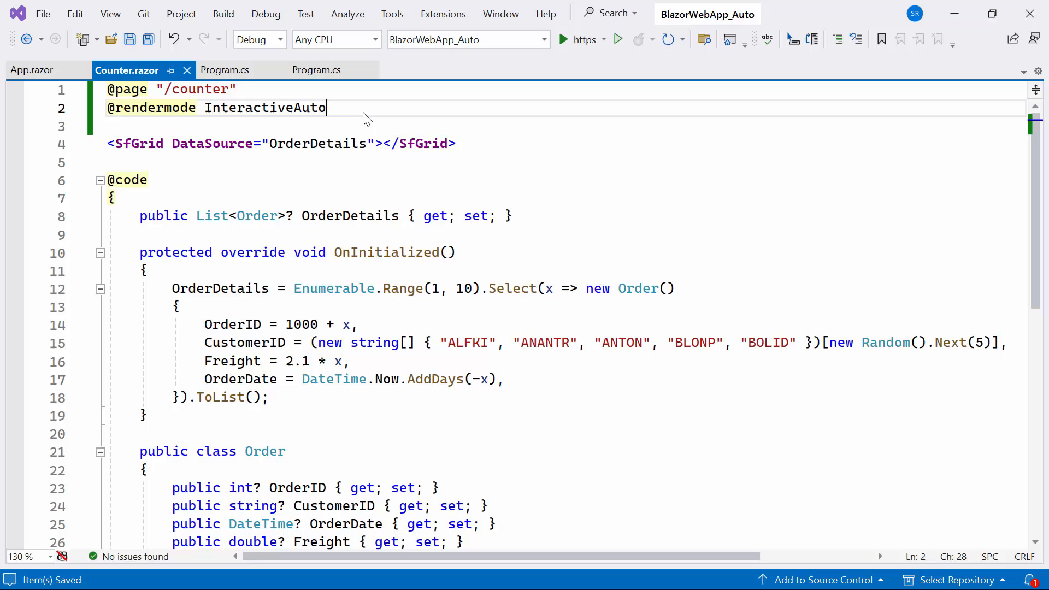
Run the rebuilt app, open Counter and confirm order ID and customer cells (1002, 1004, ALFKI, BLONP) take focus.
{"action": "left_click", "coordinate": [563, 40]}
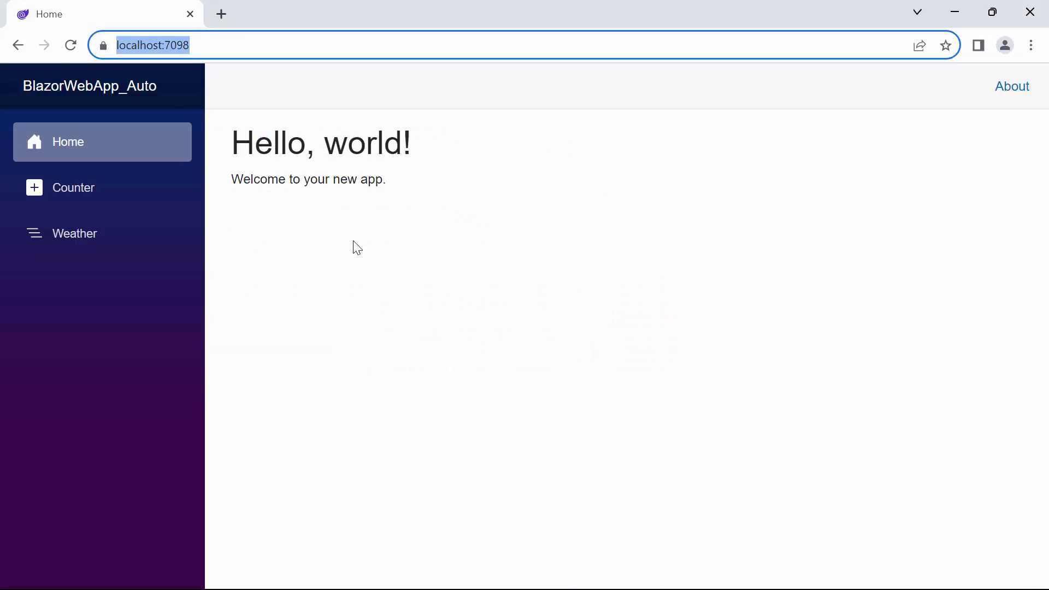
{"action": "left_click", "coordinate": [150, 197]}
{"action": "left_click", "coordinate": [283, 205]}
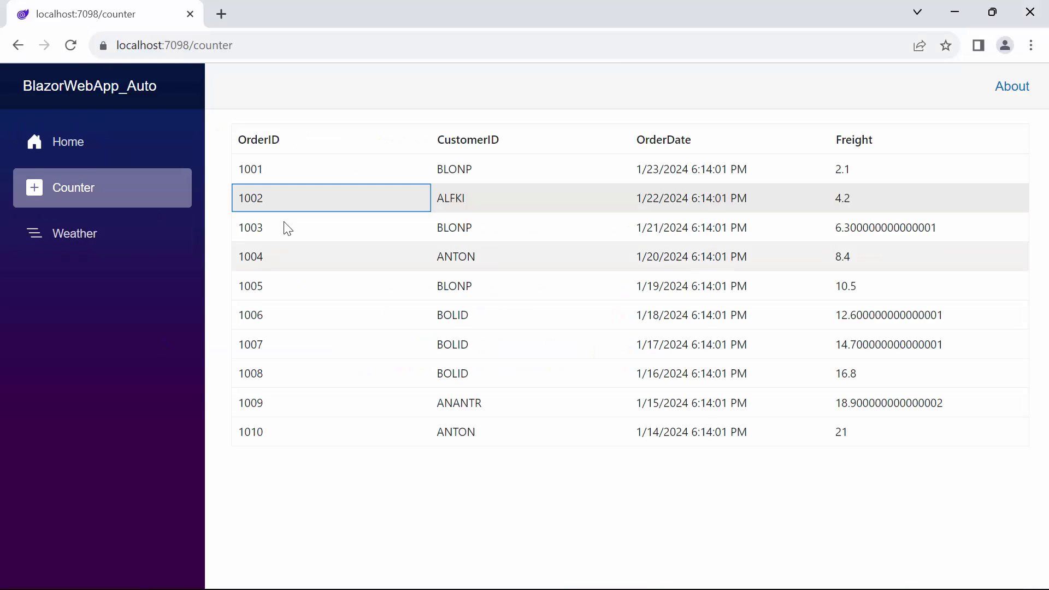
{"action": "left_click", "coordinate": [274, 255]}
{"action": "left_click", "coordinate": [458, 198]}
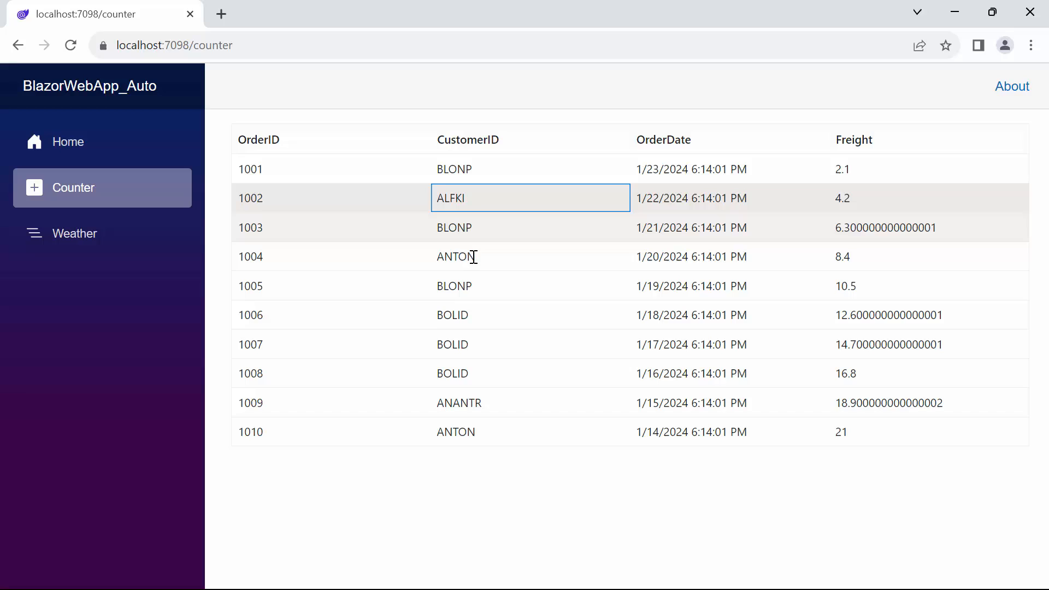
{"action": "left_click", "coordinate": [487, 280]}
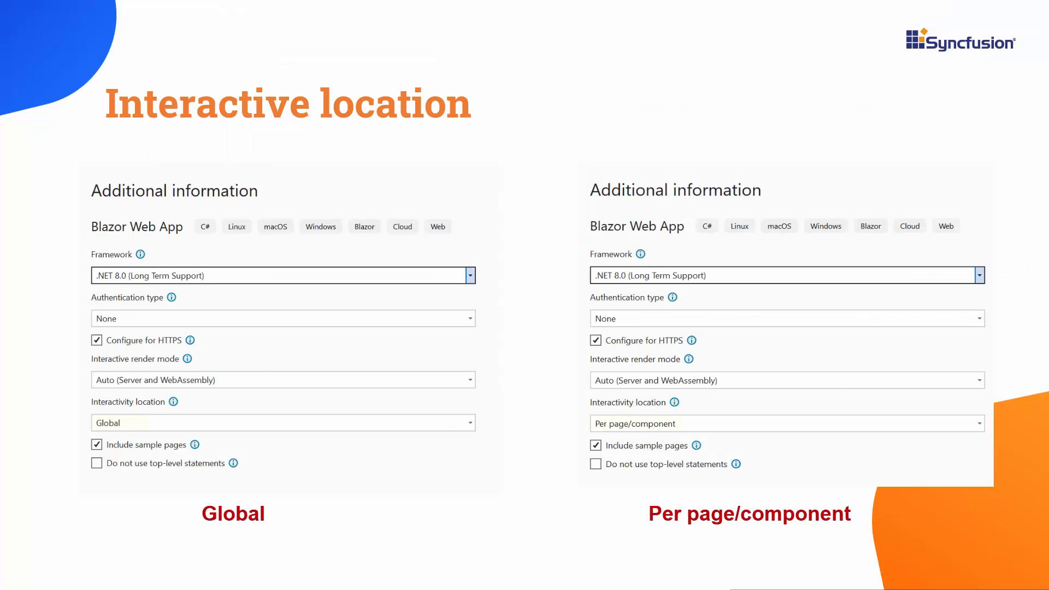